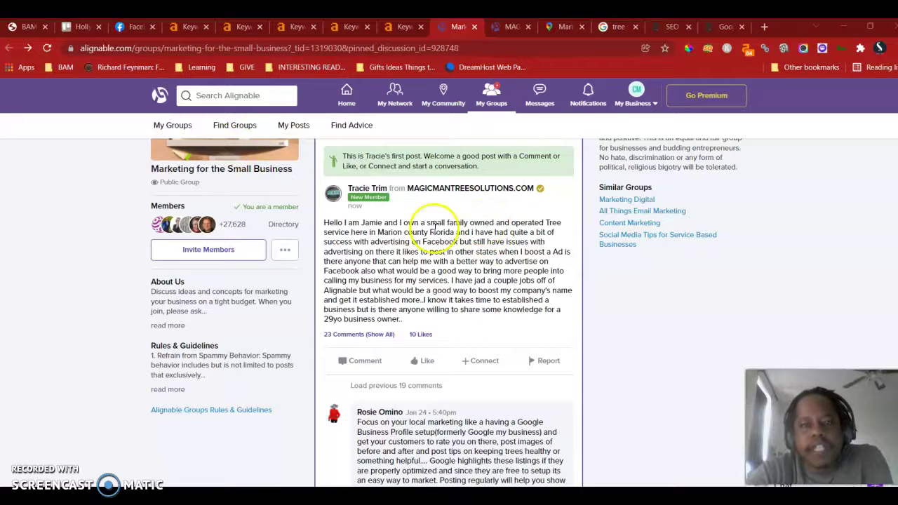
Step: View the Alignable home feed and return to the Marketing for the Small Business group page
scroll(433, 273, "up", 2)
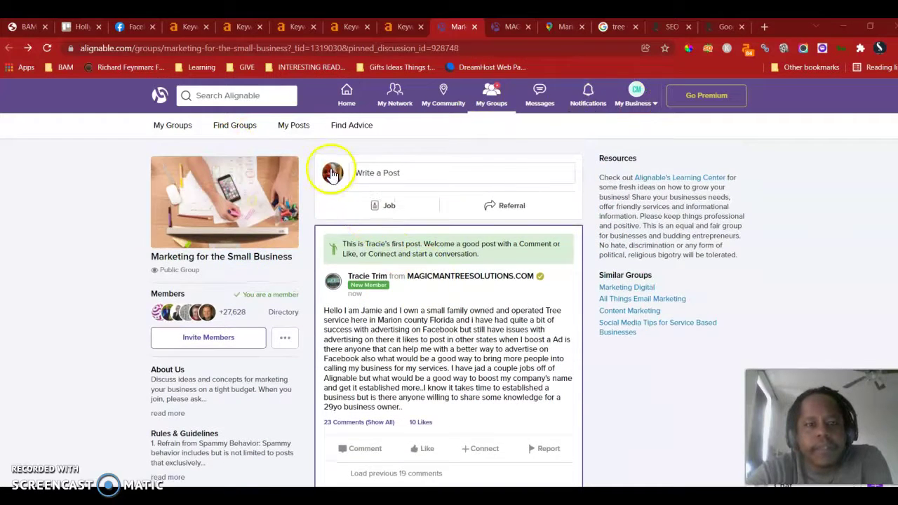
left_click(345, 98)
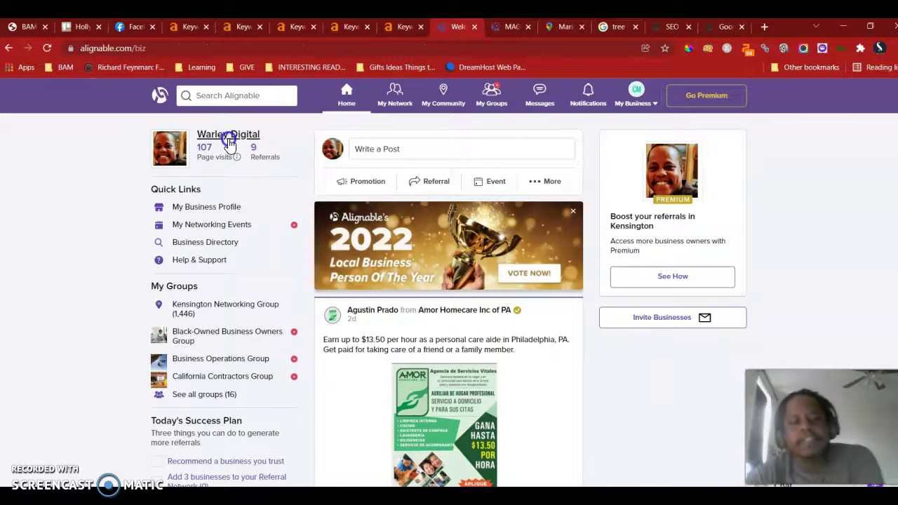
left_click(9, 48)
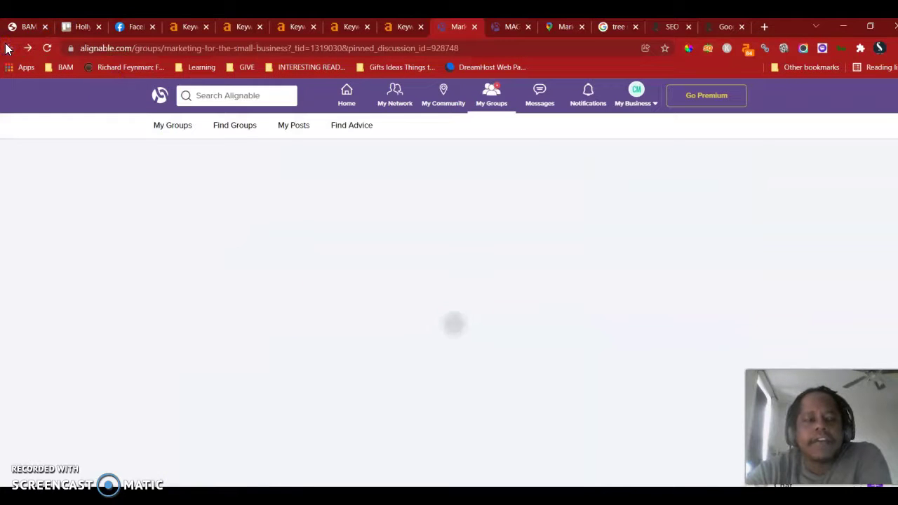
Step: Show all comments on the tree service owner's group post, read through the replies and return to the original post
scroll(491, 407, "down", 3)
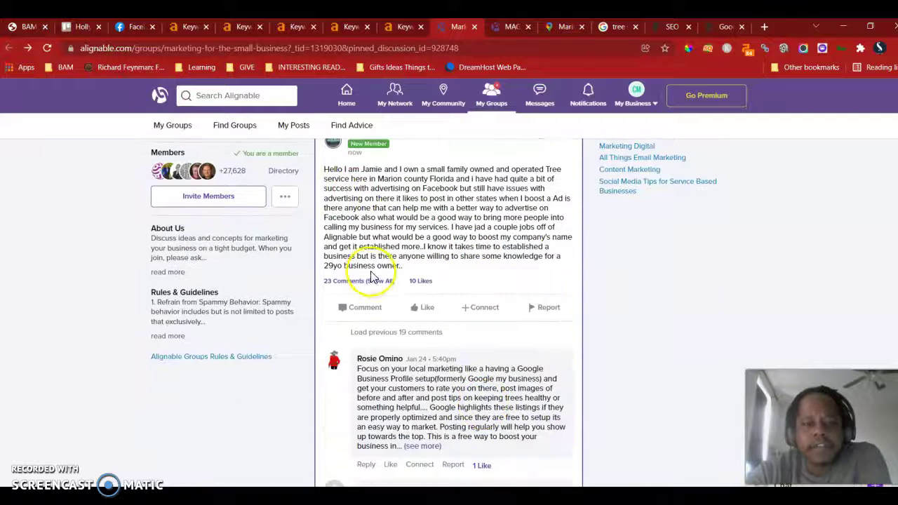
left_click(364, 279)
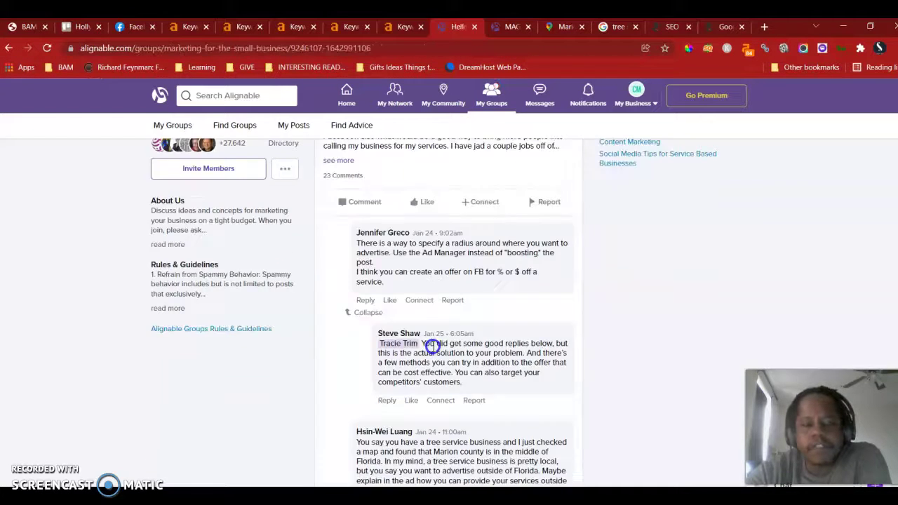
scroll(432, 345, "down", 5)
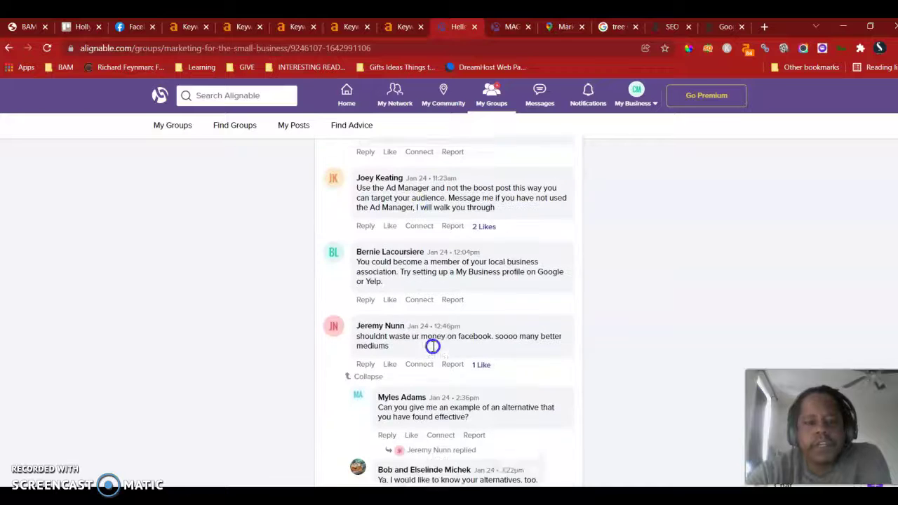
scroll(432, 346, "down", 2)
scroll(432, 346, "up", 2)
scroll(432, 346, "up", 1)
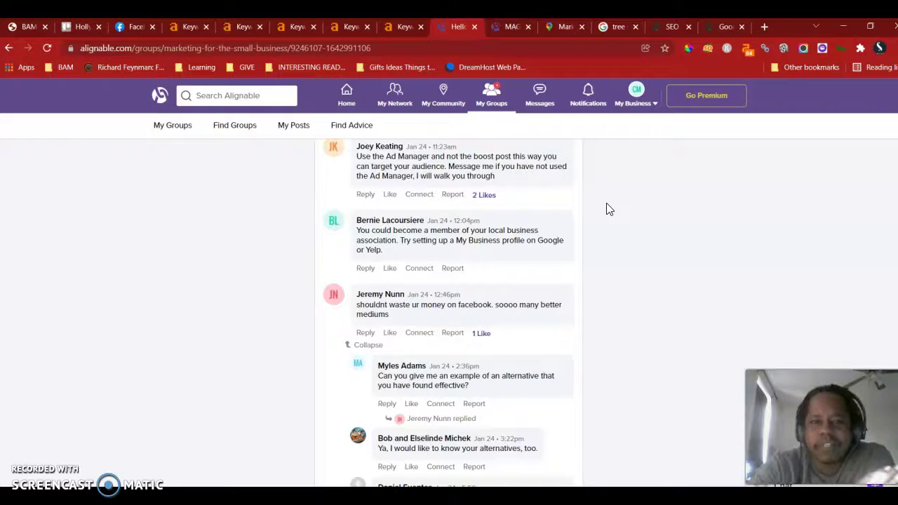
scroll(609, 209, "up", 3)
scroll(611, 239, "up", 7)
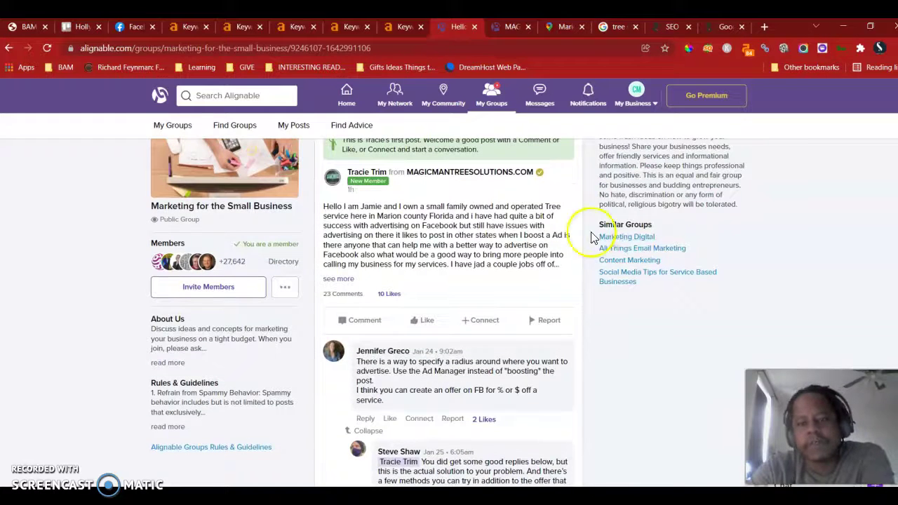
scroll(588, 231, "up", 1)
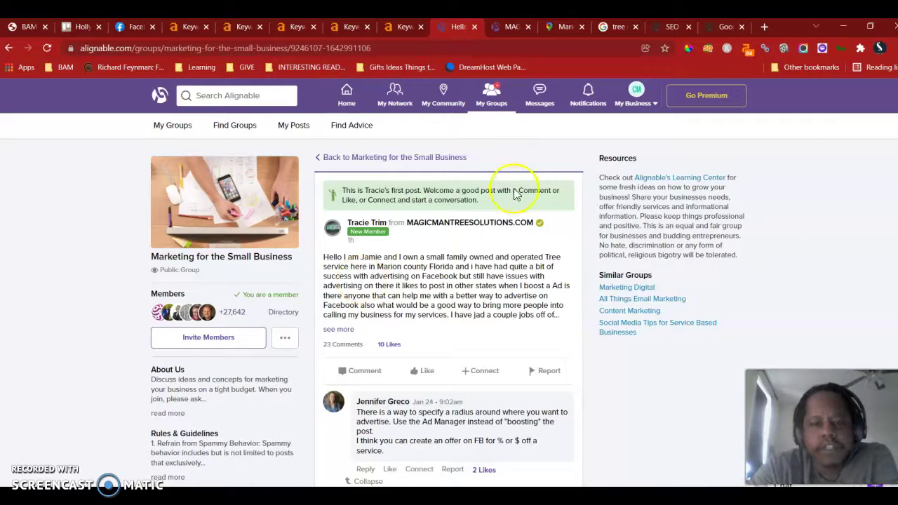
Step: Highlight the phrase "advertising on Facebook" in the tree service post, and clear the highlight
mouse_move(376, 267)
left_mouse_down()
mouse_move(491, 270)
mouse_move(370, 275)
left_mouse_up()
left_click(450, 279)
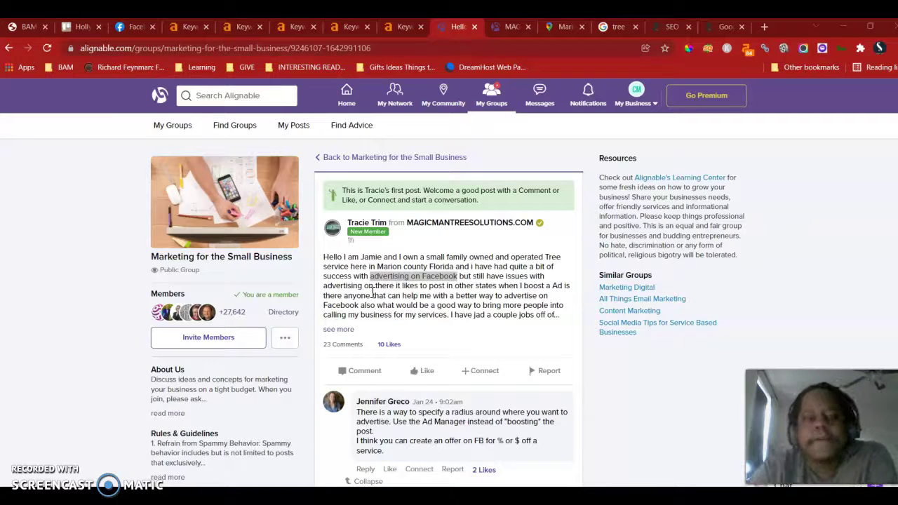
left_click(432, 277)
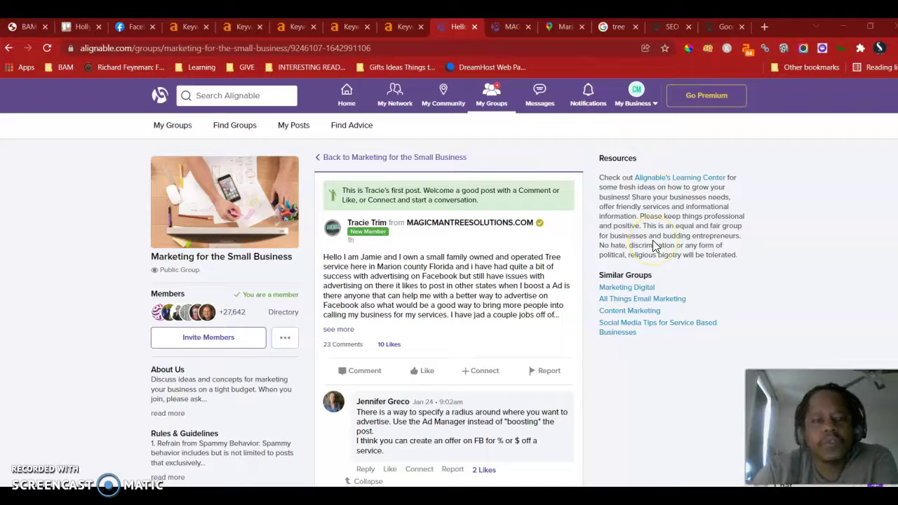
Step: Switch to SpyFu's SEO keywords for Davey's Orlando tree service page and examine the analysed URL and its most valuable keywords
left_click(668, 26)
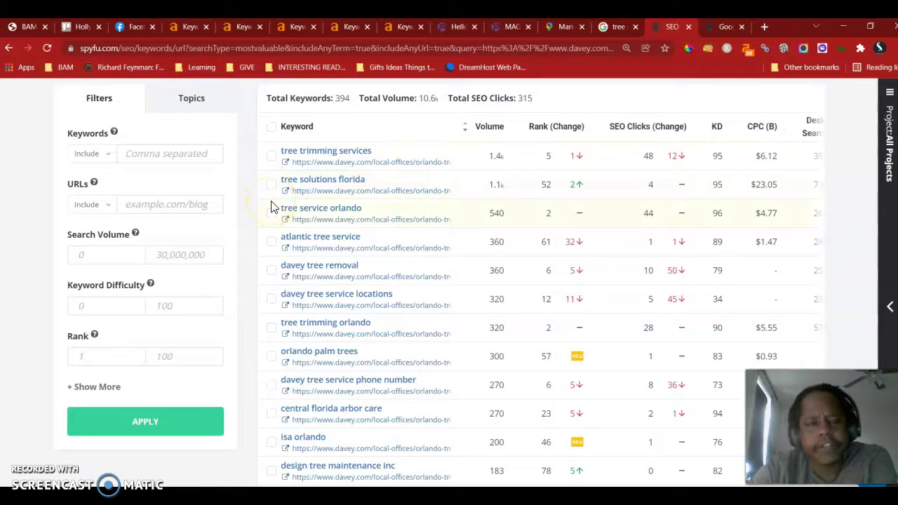
scroll(272, 208, "up", 1)
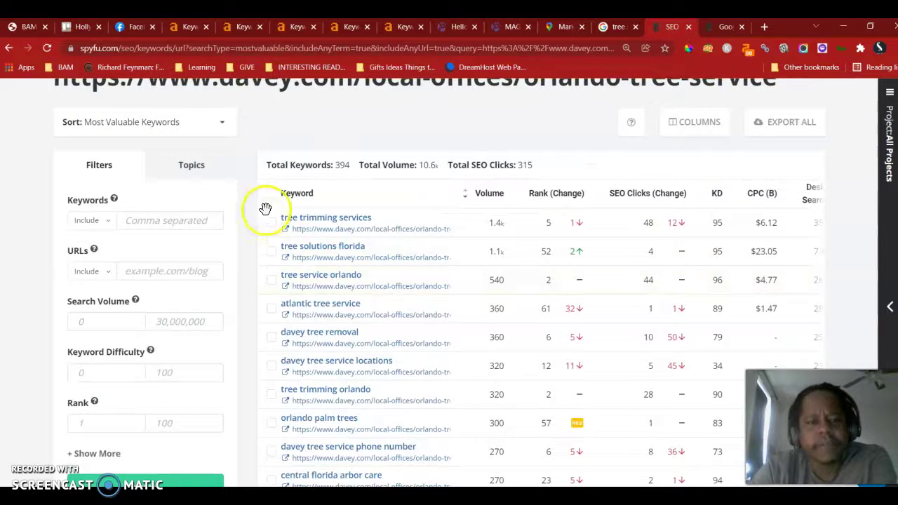
scroll(262, 226, "down", 1)
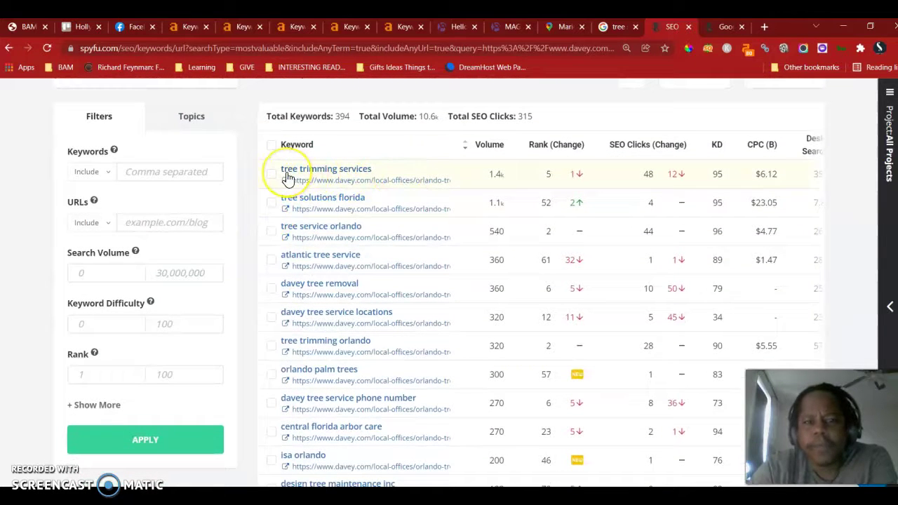
scroll(267, 173, "up", 2)
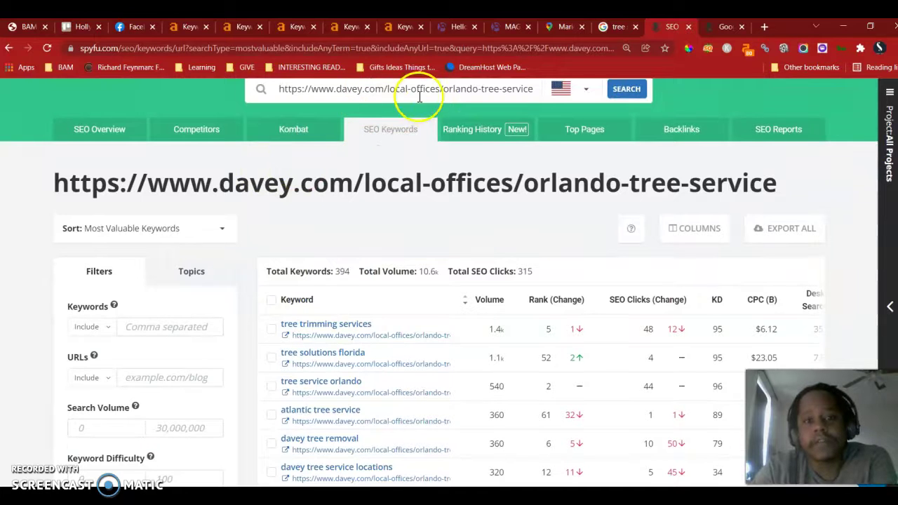
scroll(249, 340, "down", 2)
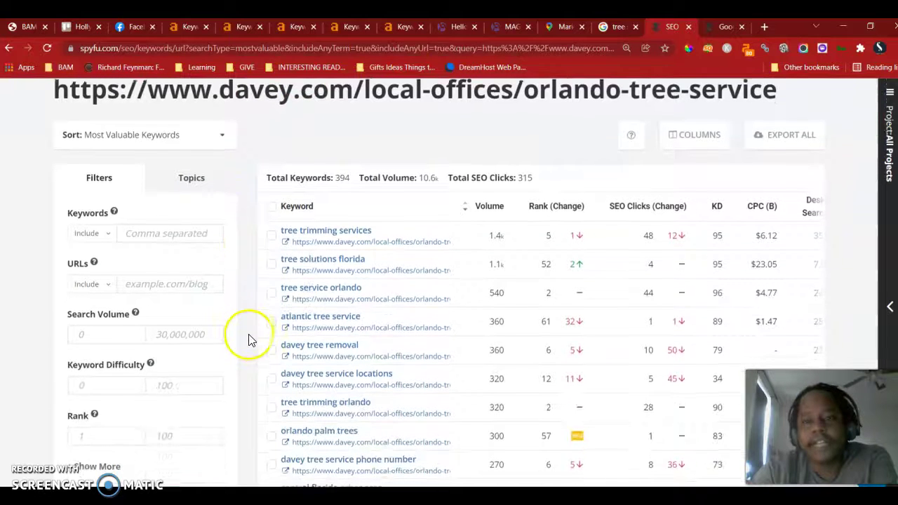
Step: Search Google for "tree service ocala fl" instead of the Orlando query, and view Marion County, FL in Google Maps
left_click(616, 26)
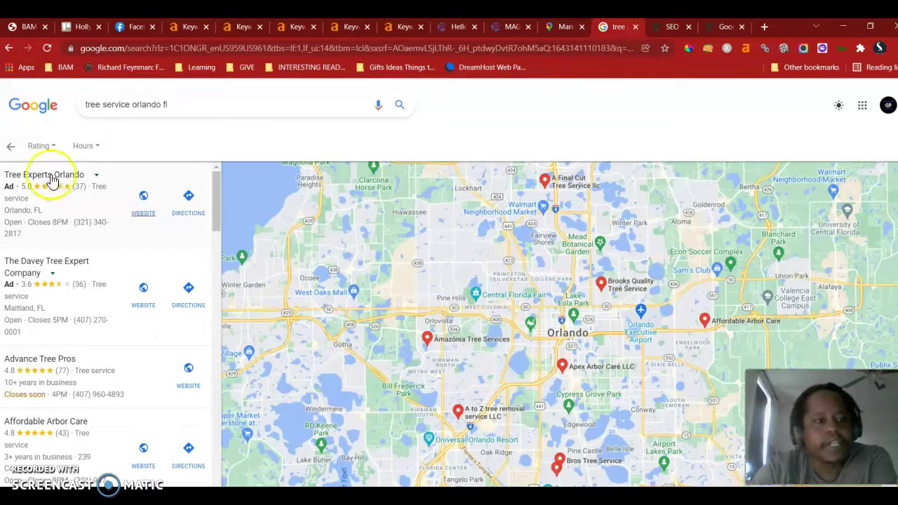
left_click(11, 146)
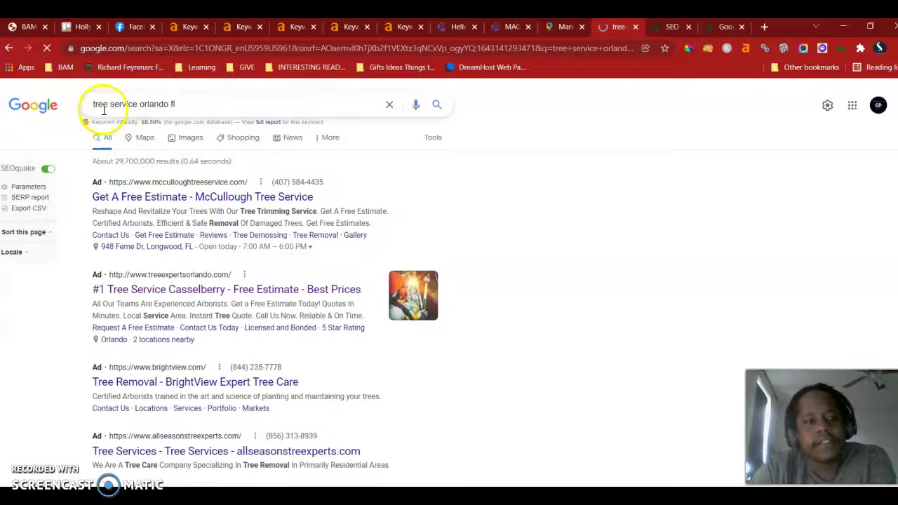
left_click_drag(140, 104, 170, 107)
type("ocala")
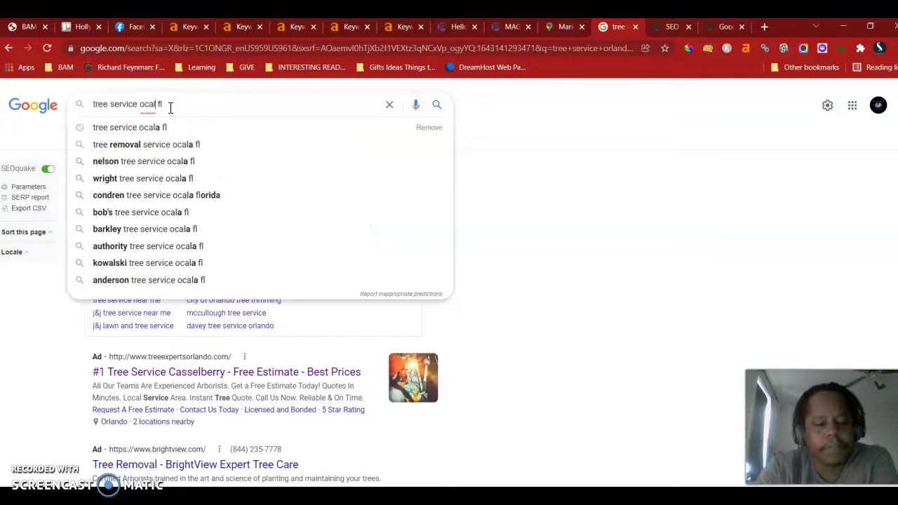
key("Return")
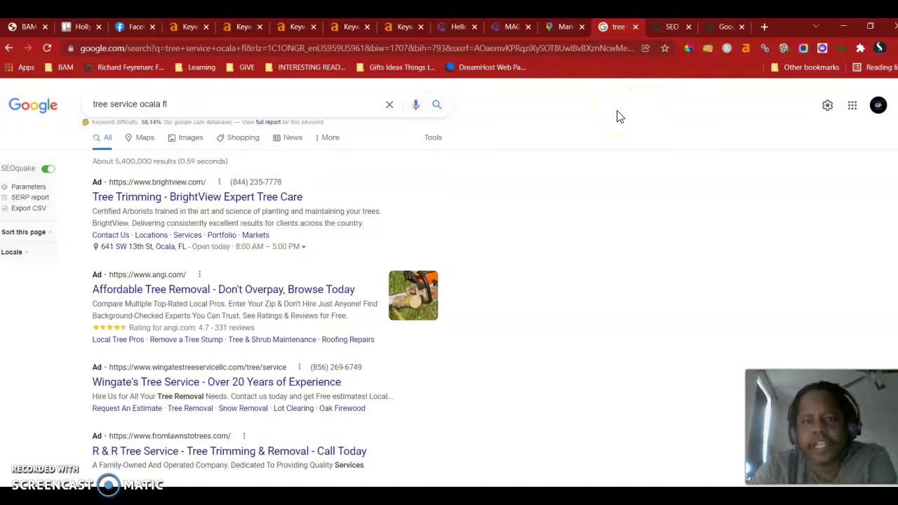
left_click(565, 28)
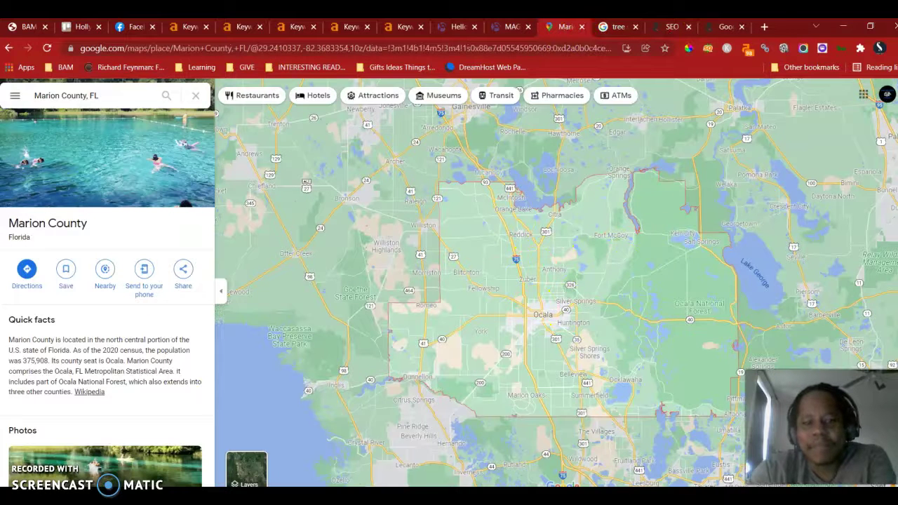
Step: Examine the volume, rank, SEO clicks and CPC of the keywords listed in SpyFu for Davey's Orlando tree service page
left_click(671, 28)
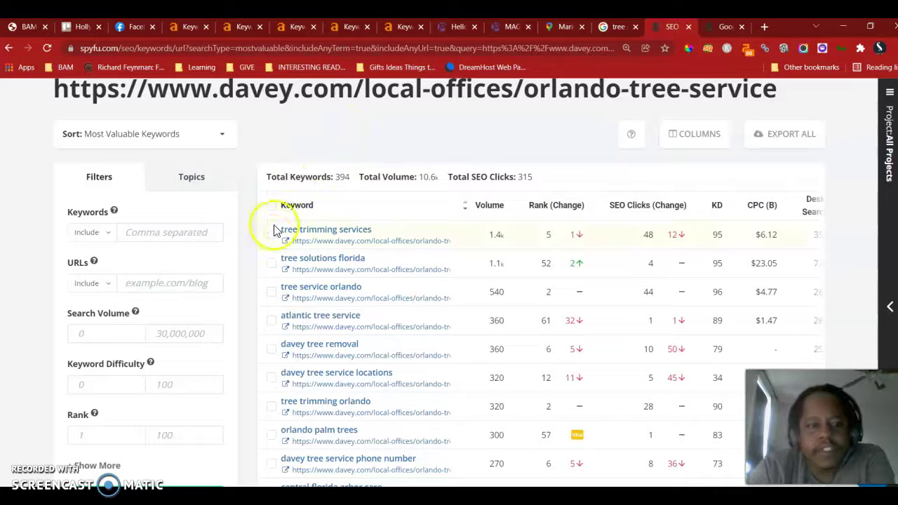
scroll(271, 242, "down", 2)
scroll(273, 245, "up", 1)
scroll(272, 244, "up", 2)
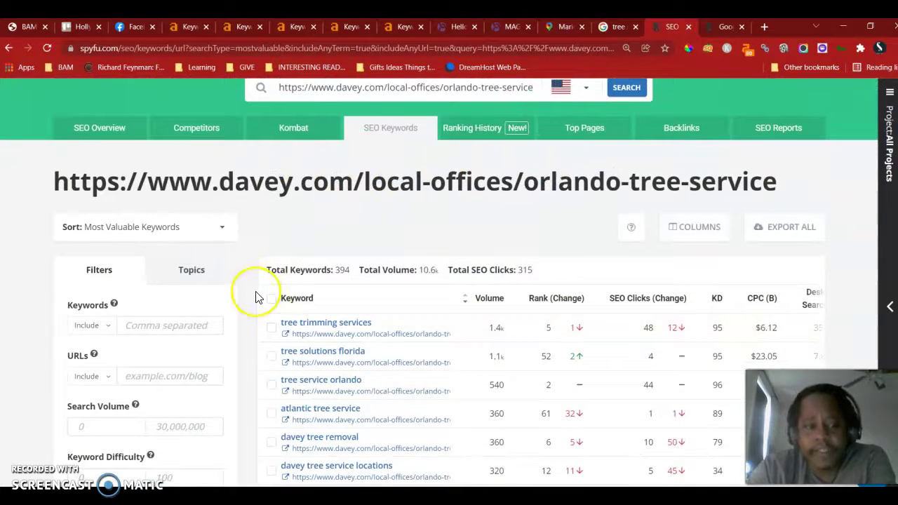
scroll(256, 296, "down", 3)
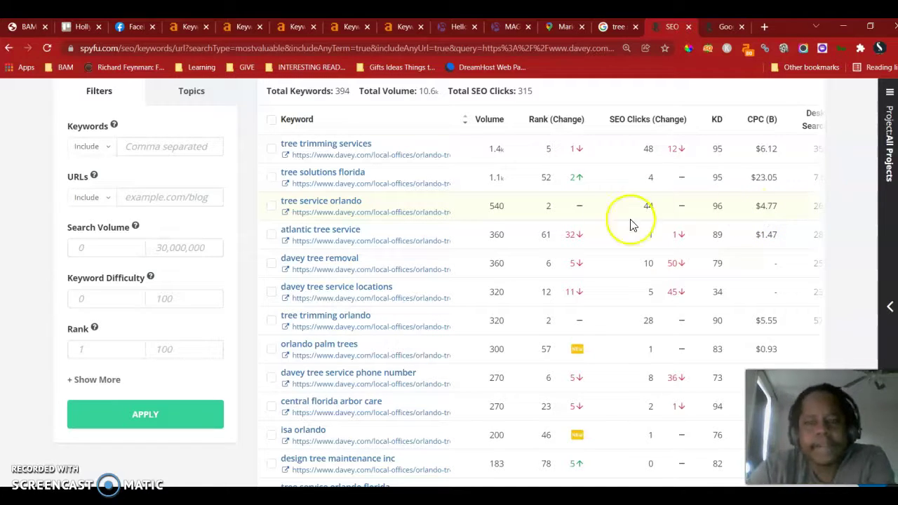
scroll(393, 333, "down", 3)
scroll(394, 333, "down", 3)
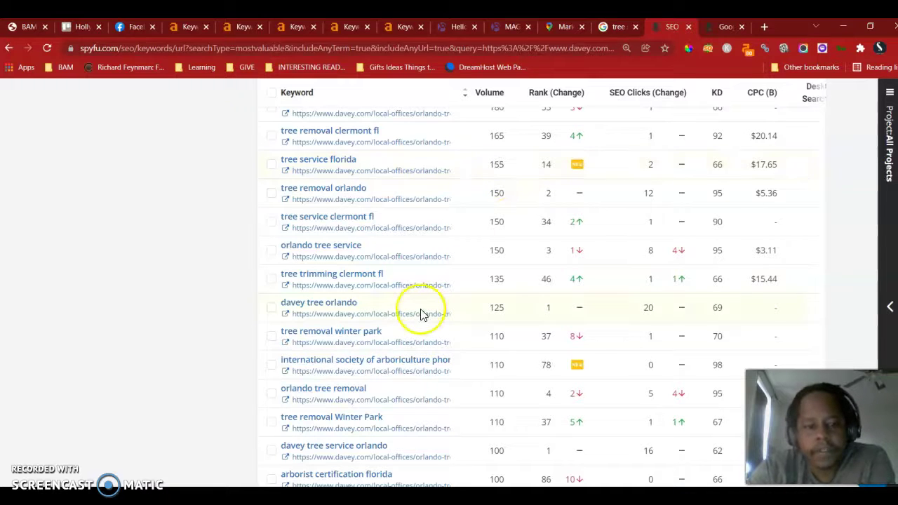
scroll(423, 330, "down", 3)
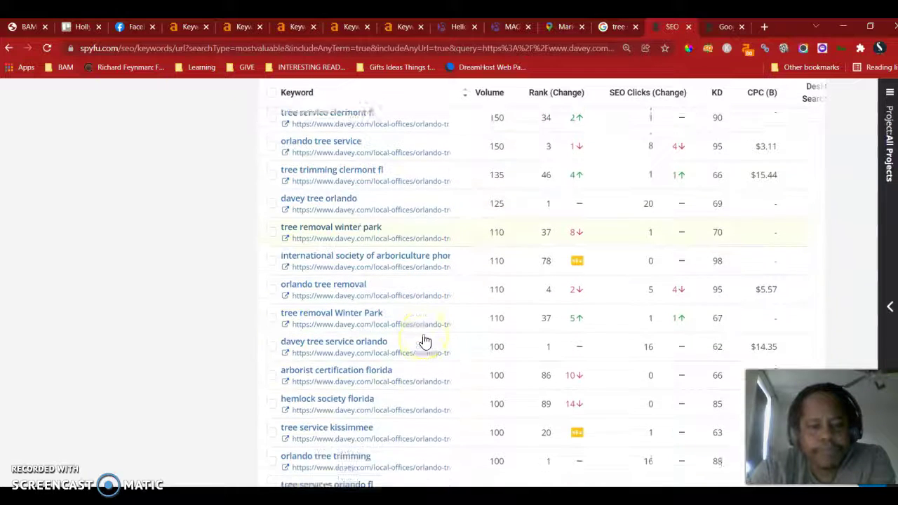
scroll(423, 340, "down", 5)
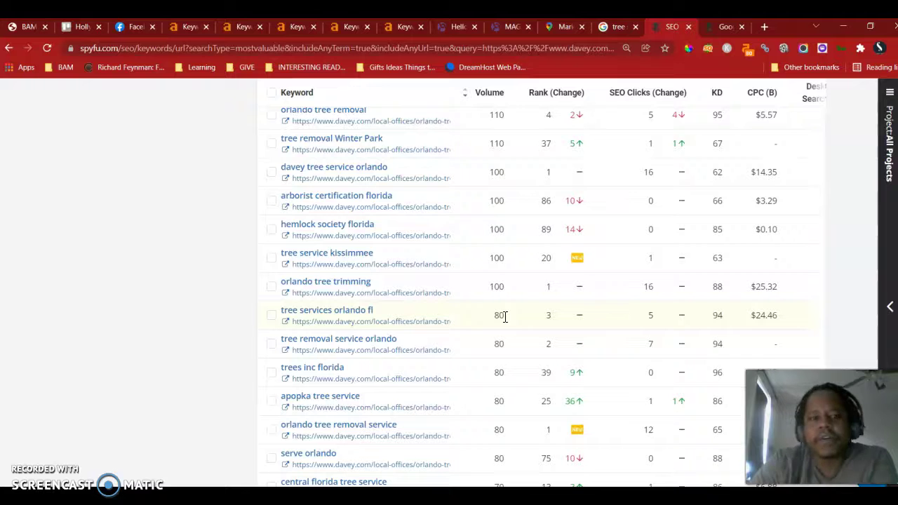
Step: Review SpyFu's related keywords for "tree service ocala fl", examining their search volume, difficulty and CPC
left_click(709, 28)
scroll(485, 200, "up", 15)
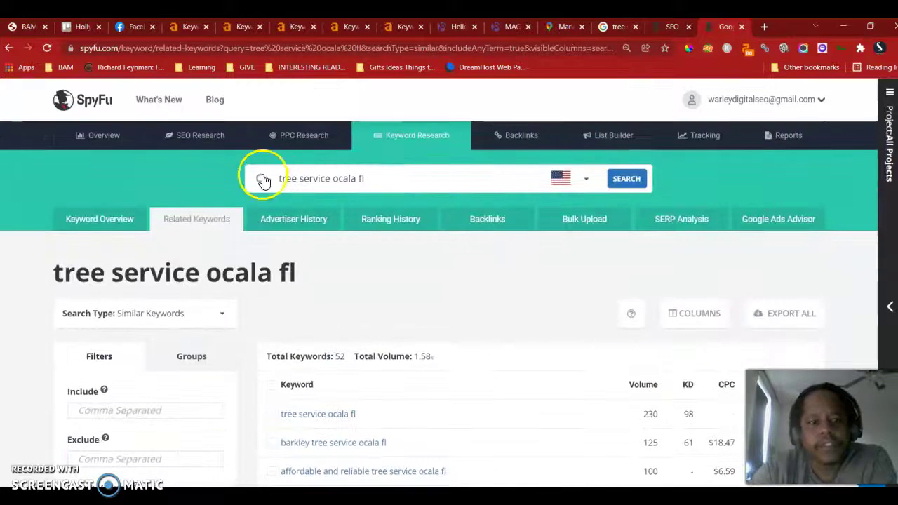
left_click_drag(278, 178, 396, 178)
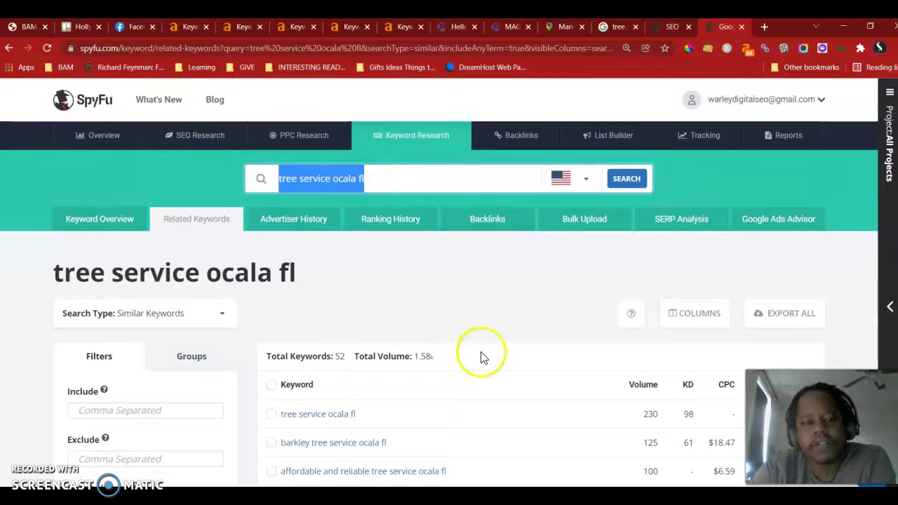
scroll(481, 355, "down", 3)
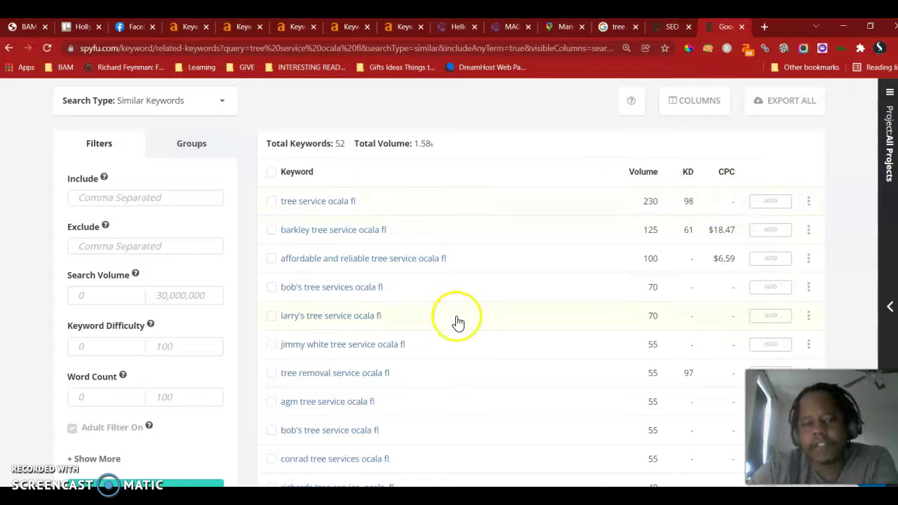
scroll(457, 321, "down", 3)
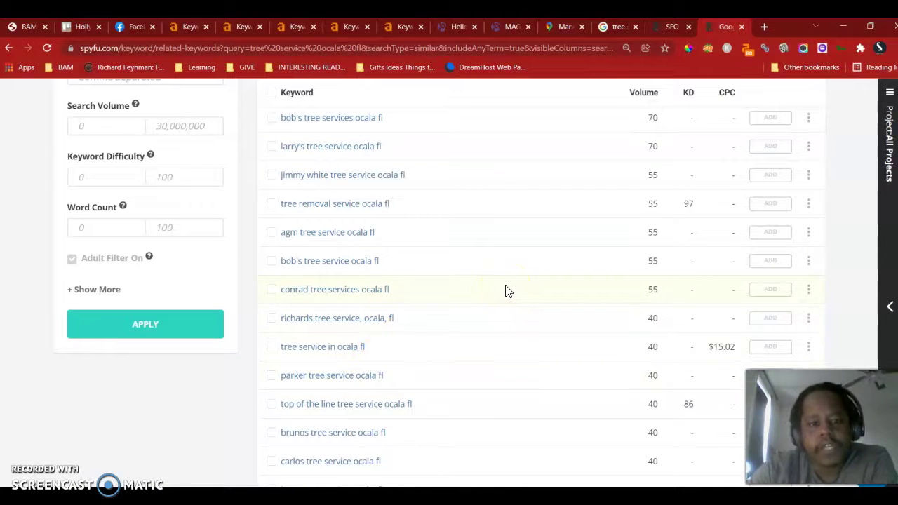
scroll(507, 291, "down", 3)
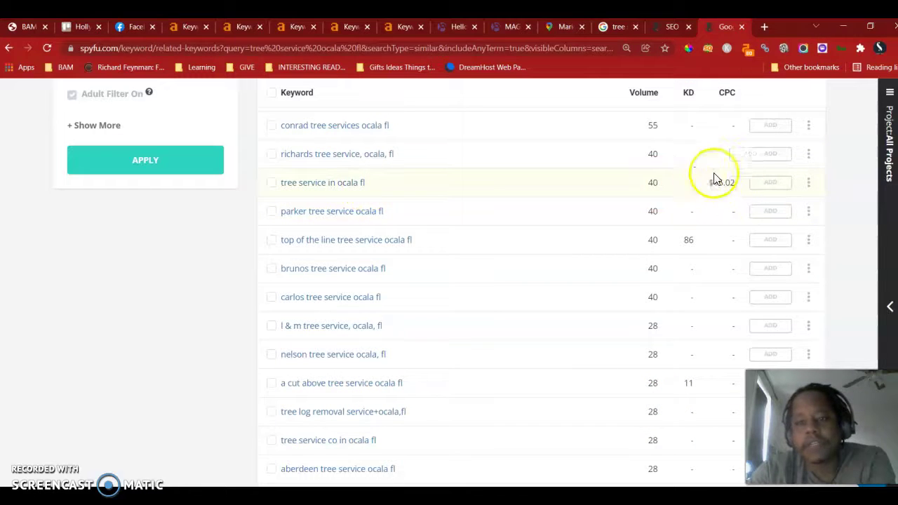
scroll(631, 227, "down", 7)
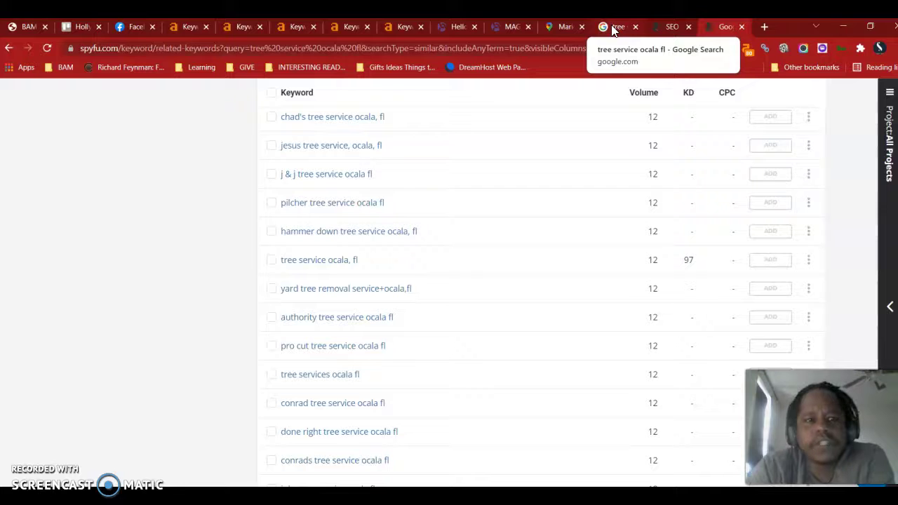
Step: Switch to the tree business's Alignable profile and open its listed website, magicmantreesolutions.com, in a new tab
left_click(510, 28)
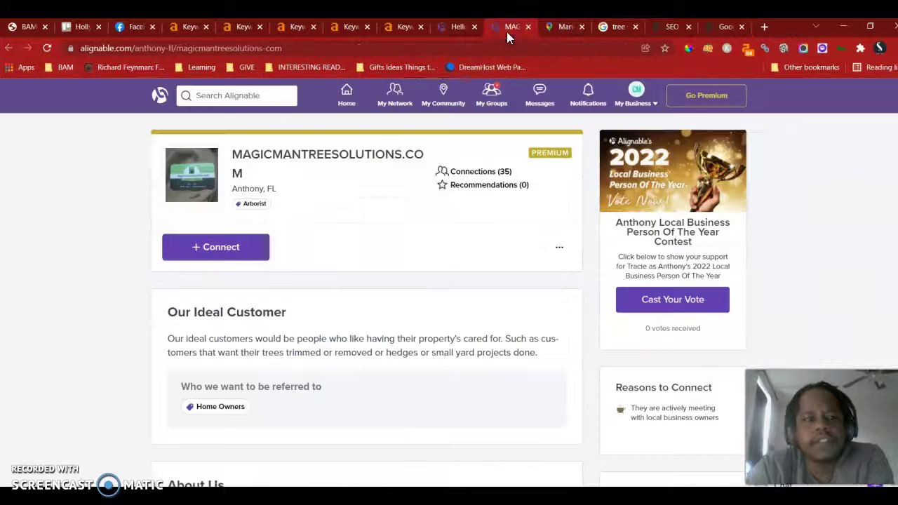
left_click_drag(244, 176, 239, 156)
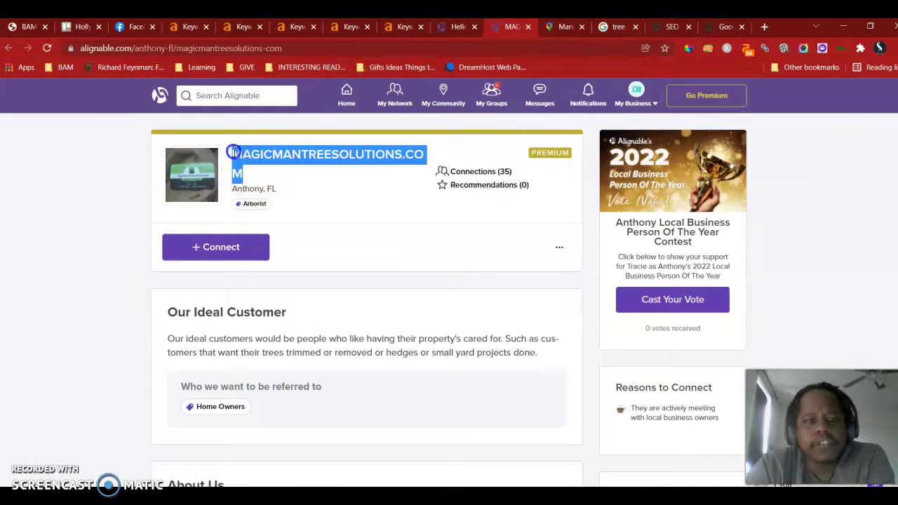
right_click(233, 153)
key("Escape")
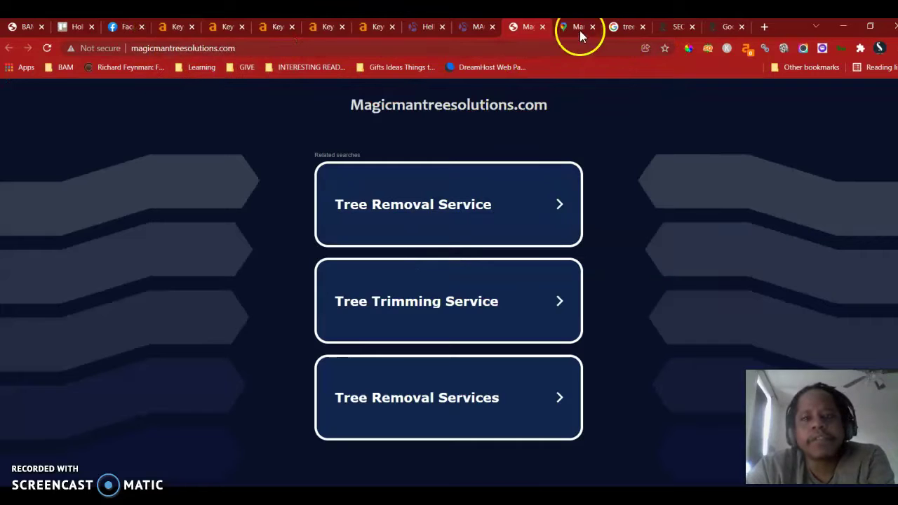
Step: Return to the Google results for "tree service ocala fl" and examine the ads, local map listings and organic results
left_click(619, 26)
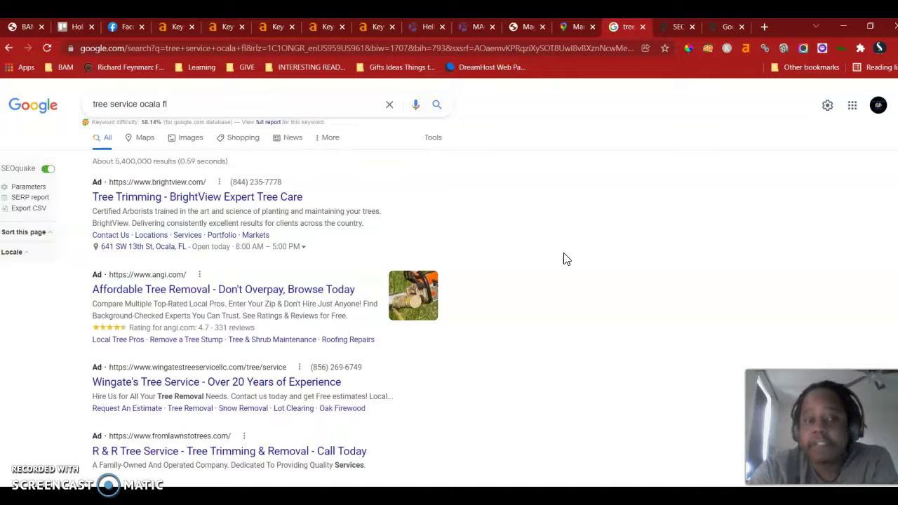
scroll(564, 255, "down", 15)
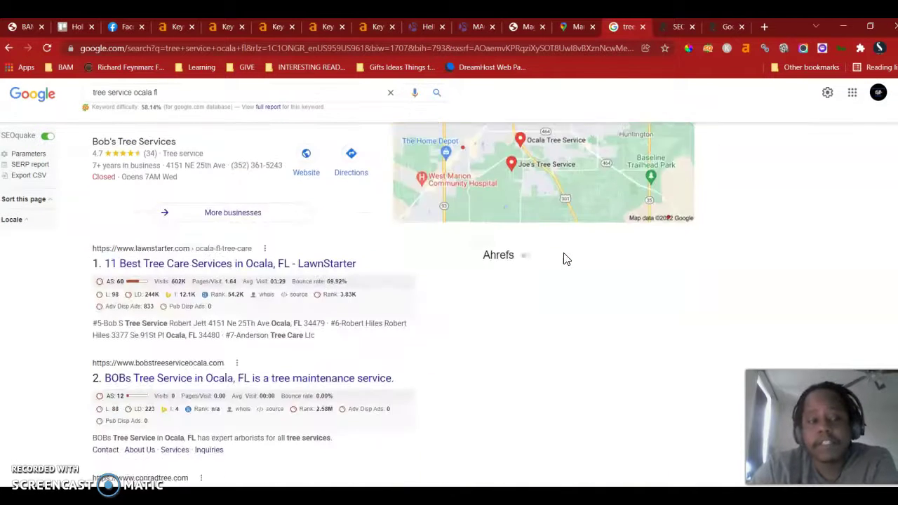
scroll(565, 260, "up", 8)
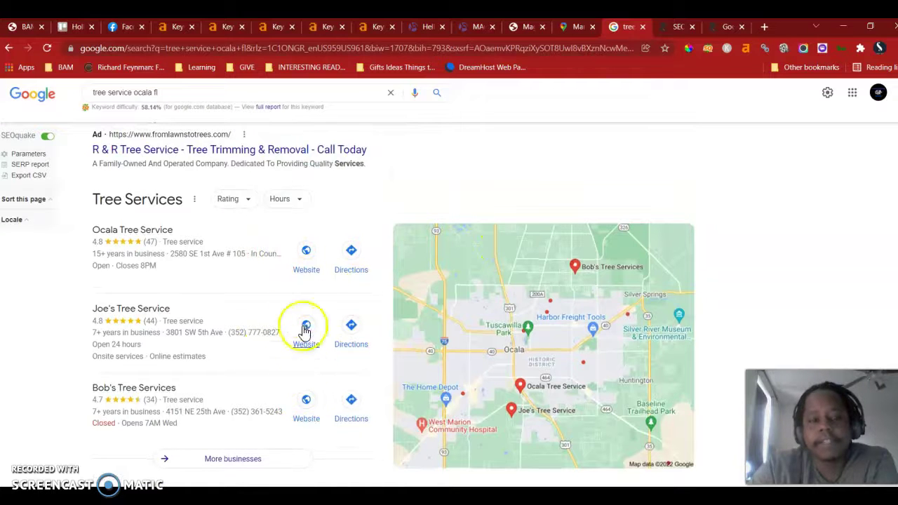
scroll(507, 234, "up", 3)
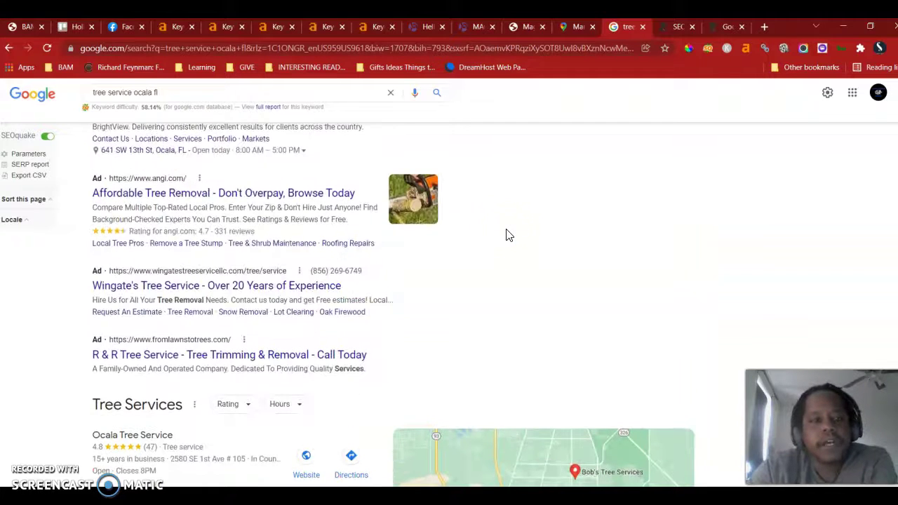
scroll(507, 235, "down", 3)
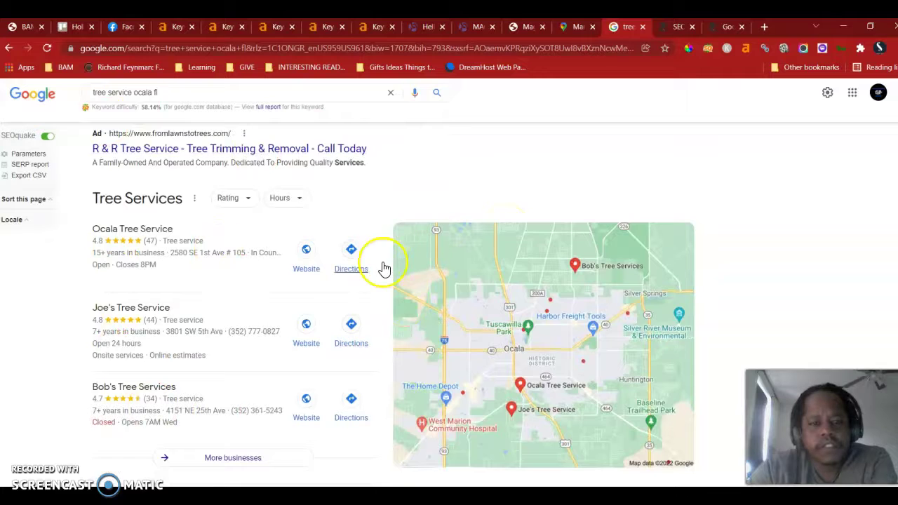
scroll(383, 267, "down", 2)
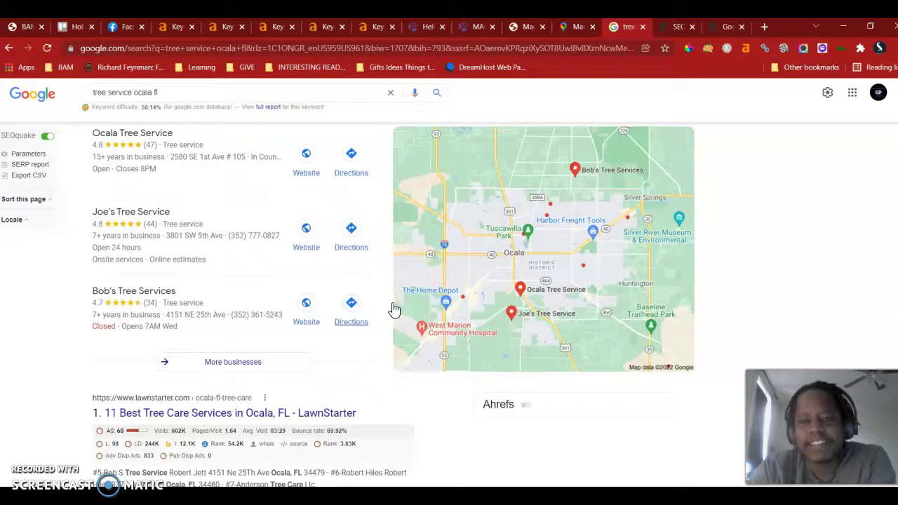
left_click(742, 190)
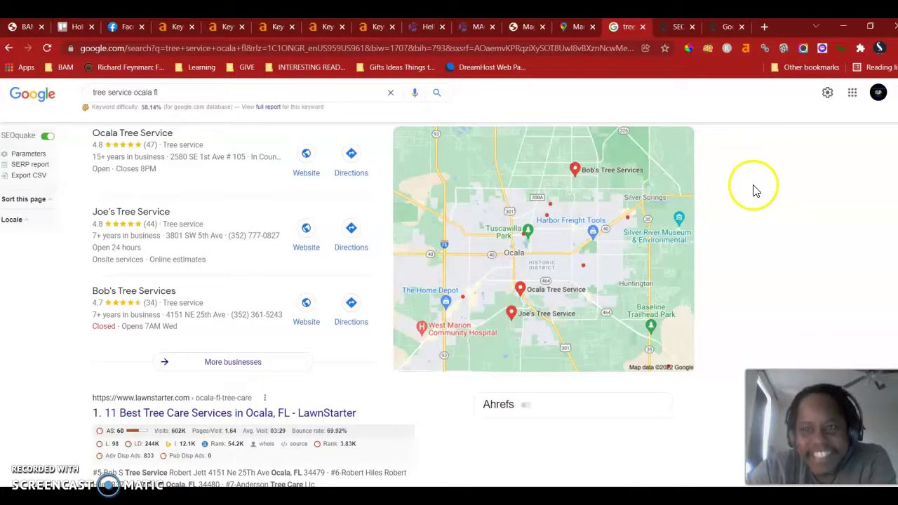
Step: Open southeasternparoofers.com as an example site and review the homepage's roof repair copy and quote form
left_click(729, 26)
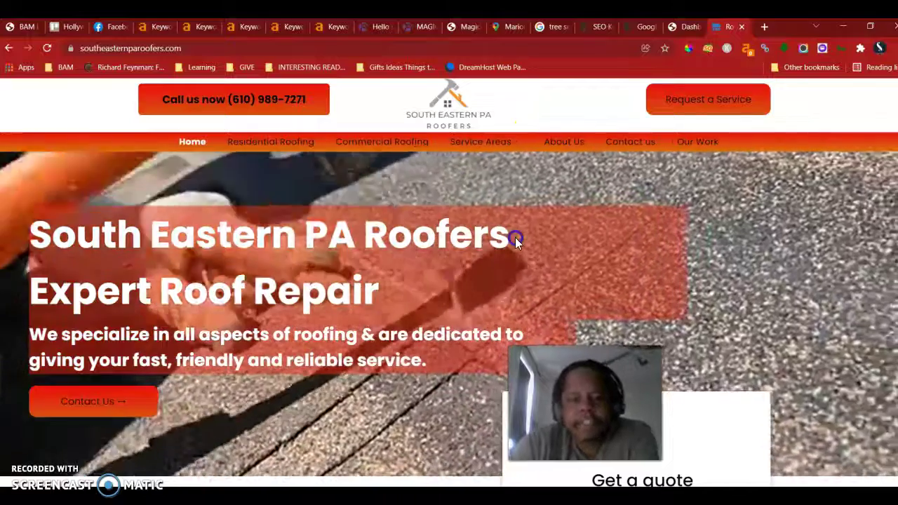
scroll(374, 308, "down", 6)
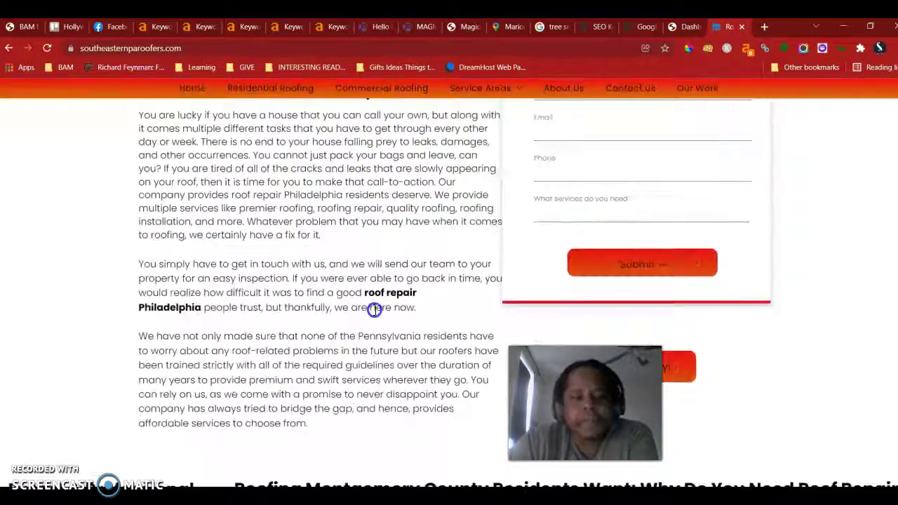
scroll(375, 309, "down", 15)
scroll(374, 312, "up", 3)
scroll(375, 312, "up", 7)
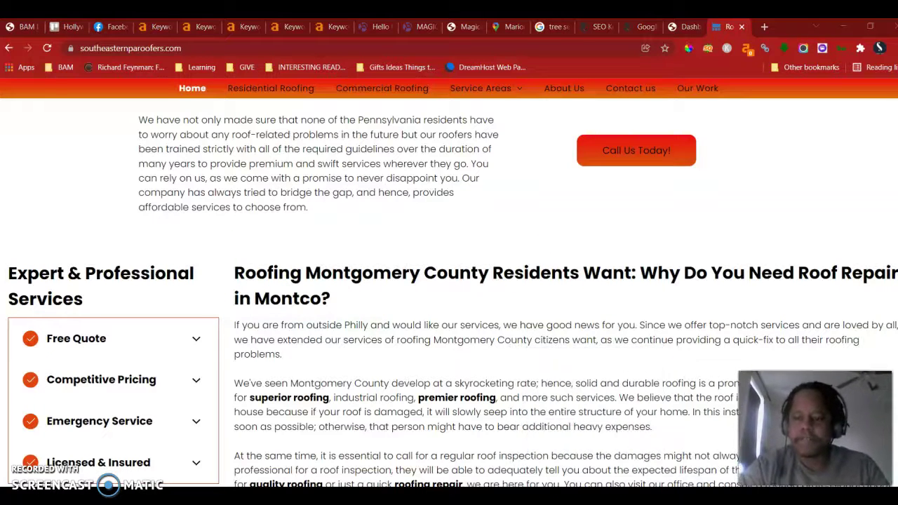
scroll(197, 194, "up", 5)
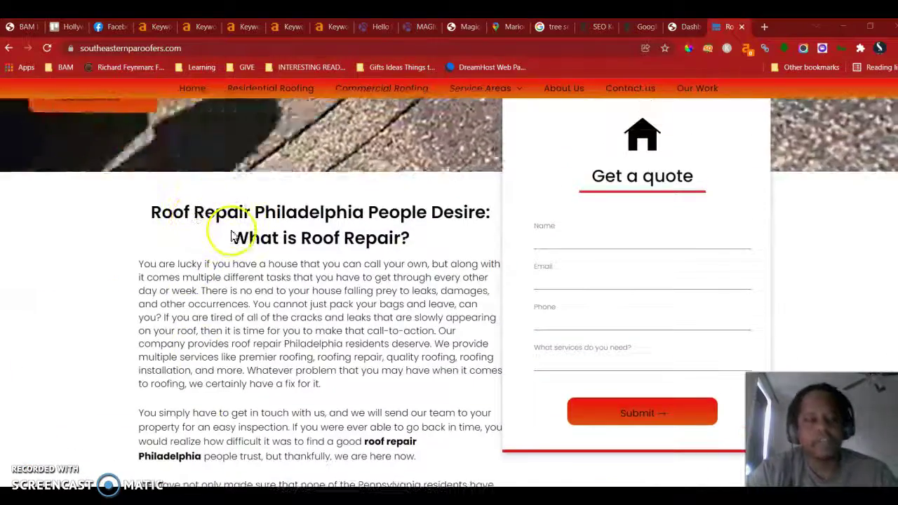
Step: Highlight all the text on the roofing homepage to examine how much written content it contains, and clear the selection
key("ctrl+a")
scroll(231, 235, "down", 20)
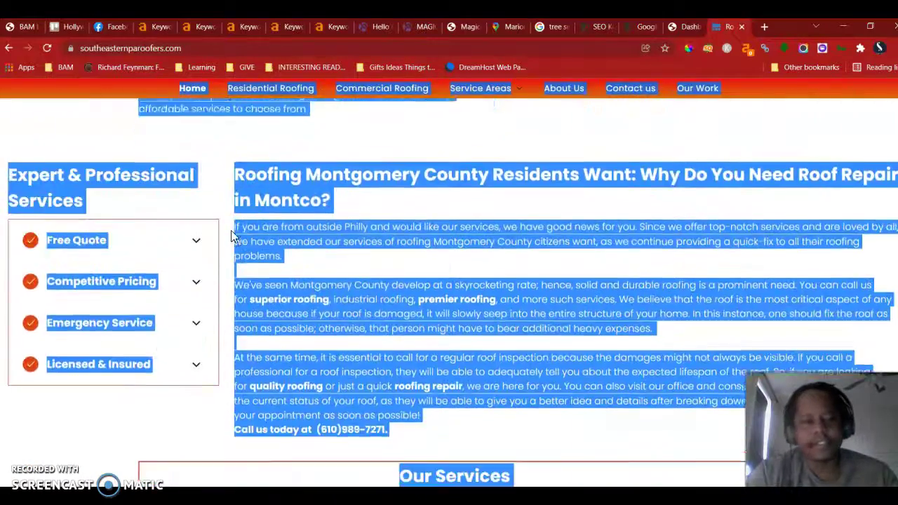
scroll(231, 230, "down", 10)
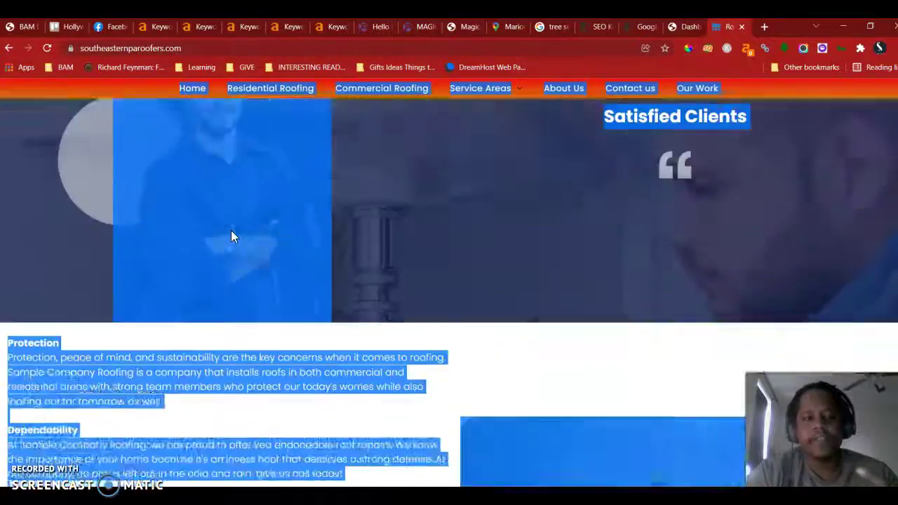
scroll(231, 230, "up", 8)
scroll(232, 232, "up", 20)
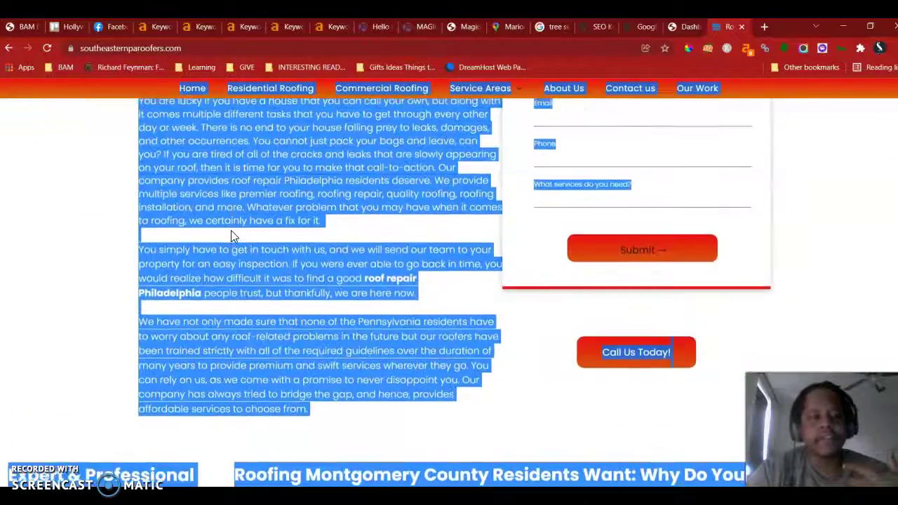
scroll(231, 235, "down", 6)
left_click(234, 271)
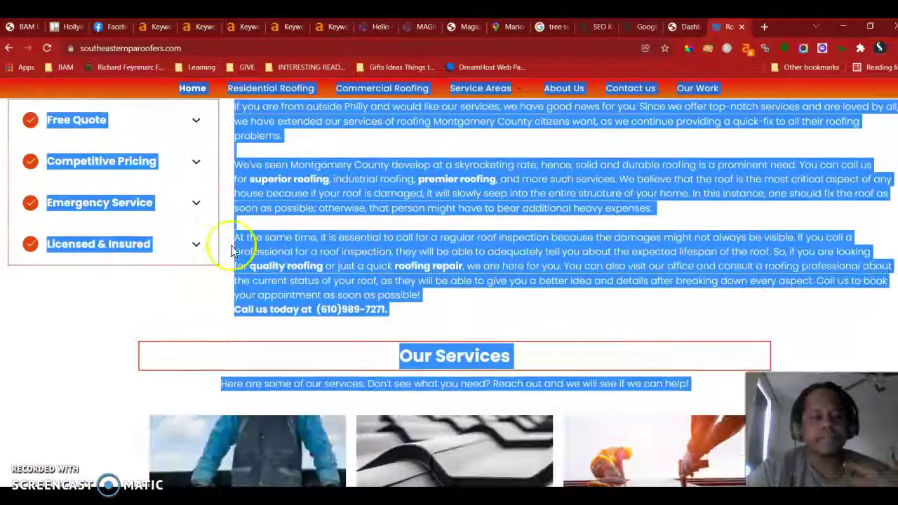
left_click(192, 440)
Step: Open the save dialog for the South Eastern PA Roofers header logo, examine its file name for keywords, and cancel without saving
right_click(192, 440)
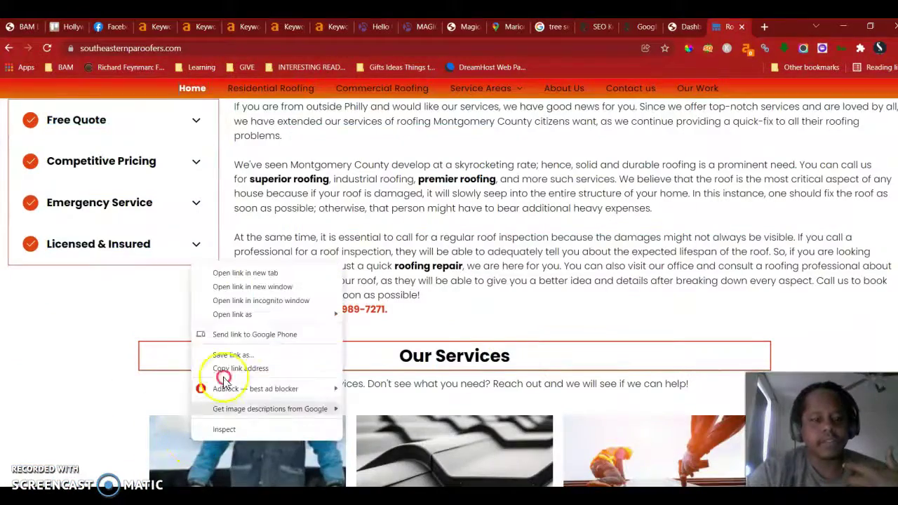
left_click(249, 369)
scroll(335, 214, "up", 10)
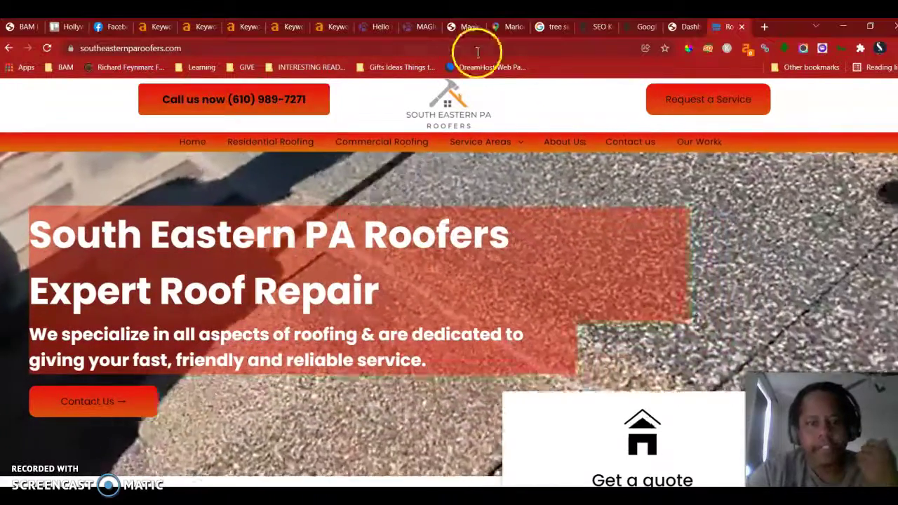
right_click(452, 104)
left_click(487, 154)
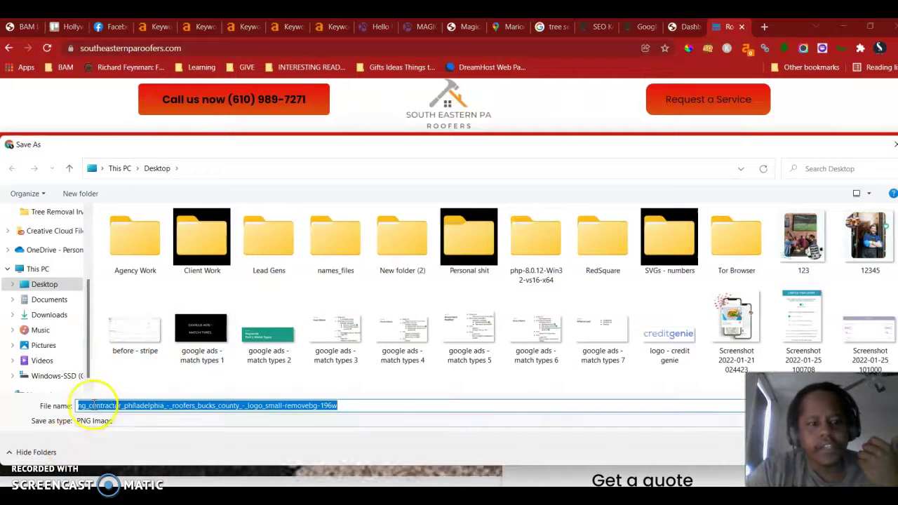
left_click(92, 405)
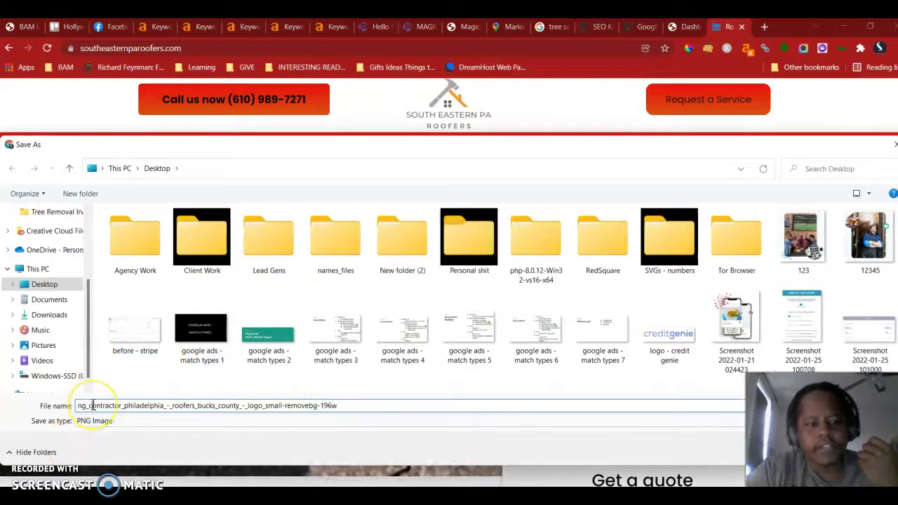
left_click_drag(92, 406, 64, 407)
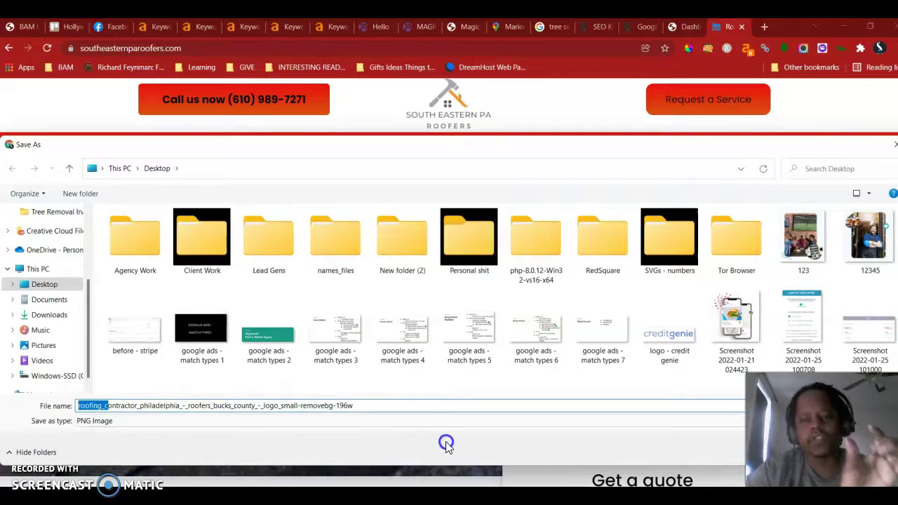
left_click(894, 144)
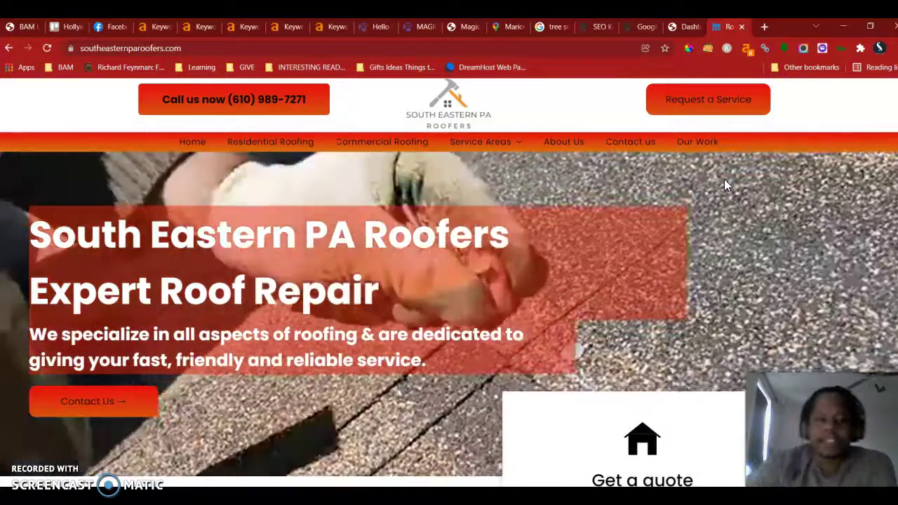
Step: Examine the homepage's Montgomery, Bucks and Chester County sections and the roofing services listed between them
scroll(338, 245, "down", 10)
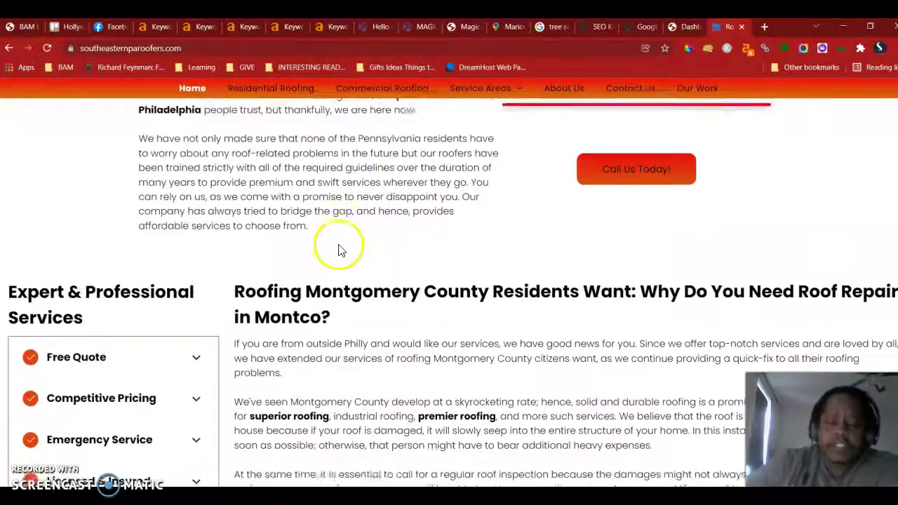
scroll(338, 246, "down", 1)
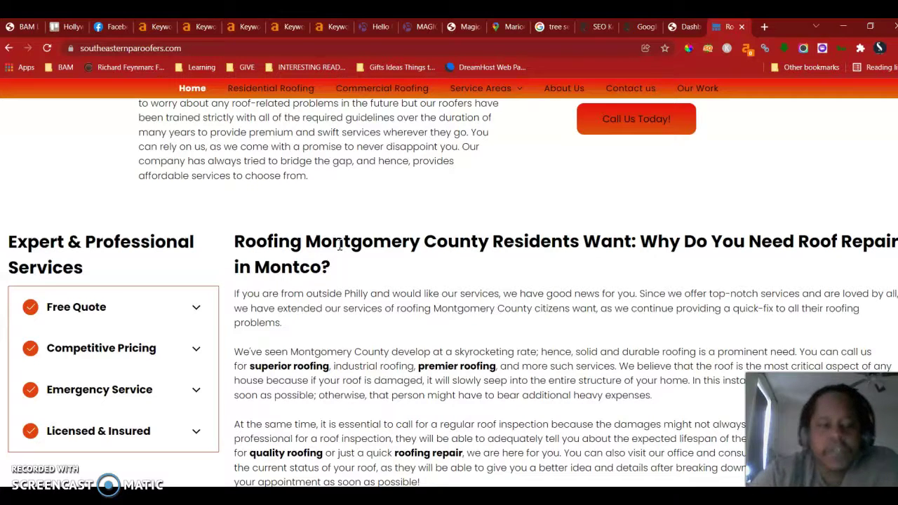
scroll(401, 271, "down", 15)
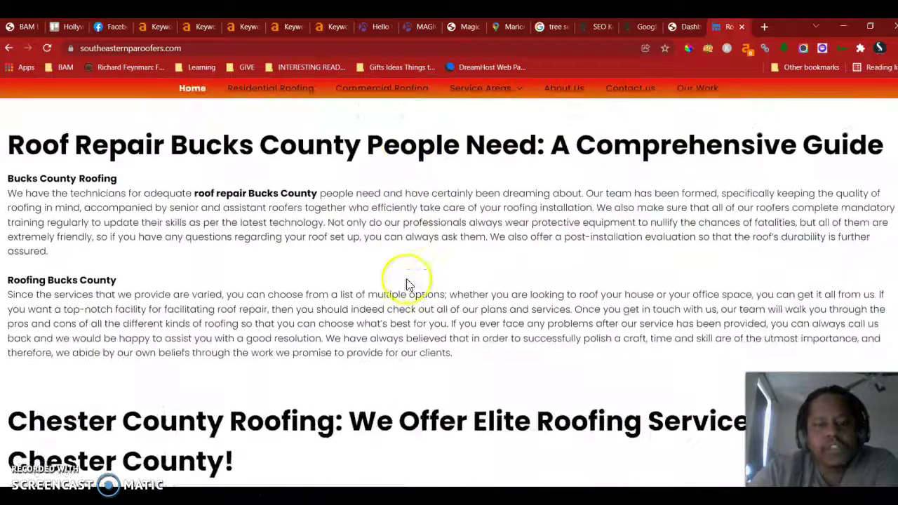
scroll(409, 284, "down", 2)
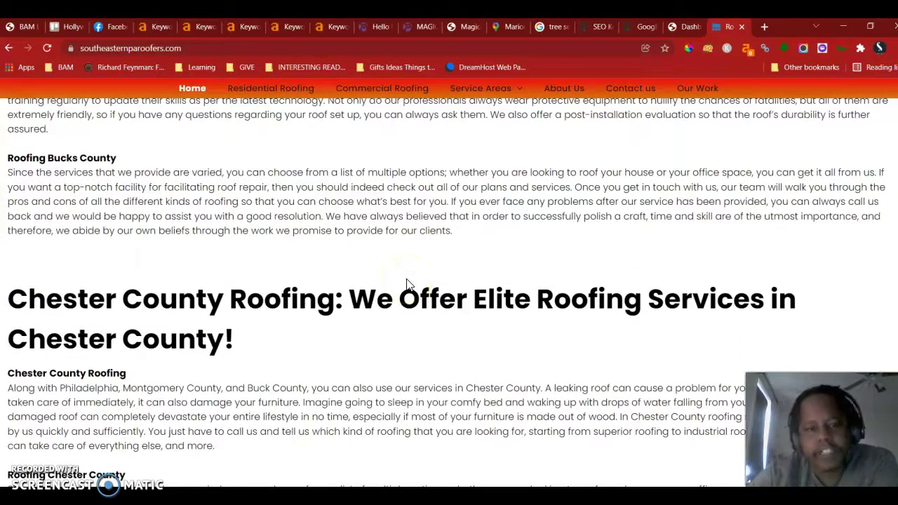
scroll(377, 196, "up", 8)
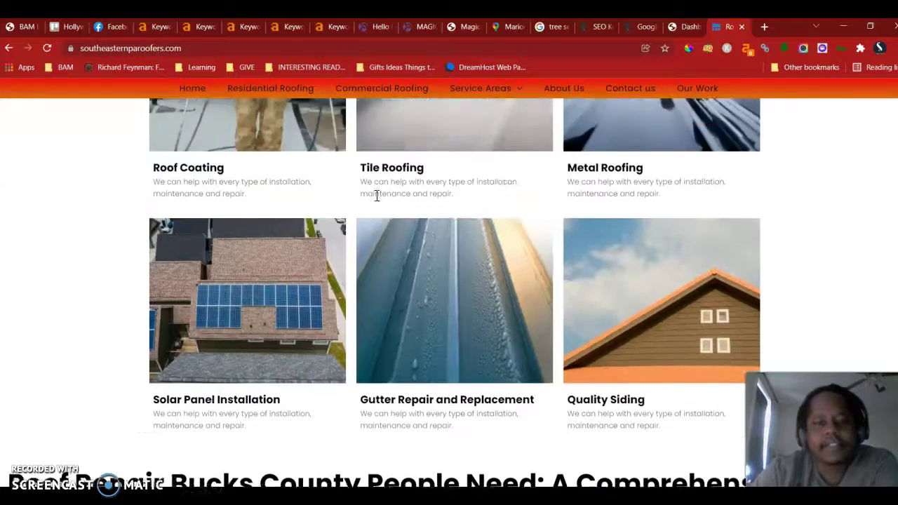
scroll(376, 196, "up", 10)
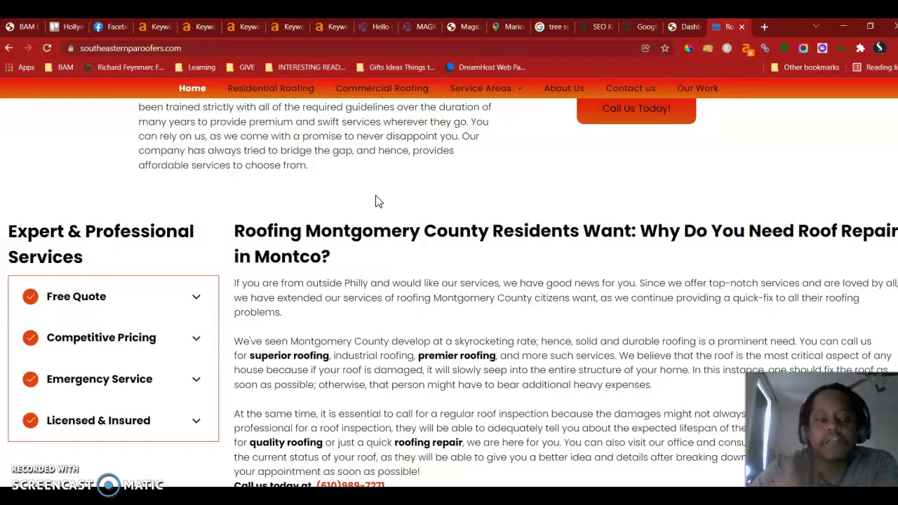
Step: Highlight the keyword phrases "Roofing Montgomery County" in the section heading and "roof repair Philadelphia" in the body copy
left_click_drag(235, 225, 486, 234)
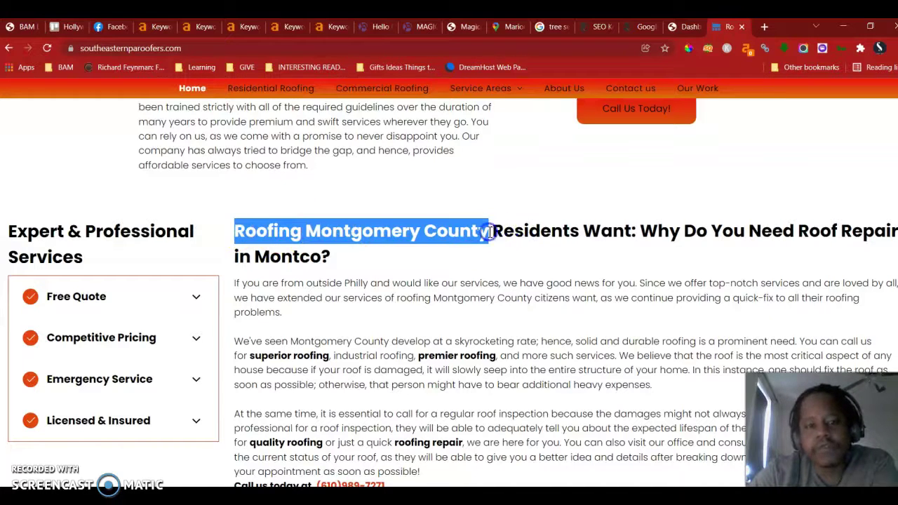
scroll(489, 233, "up", 4)
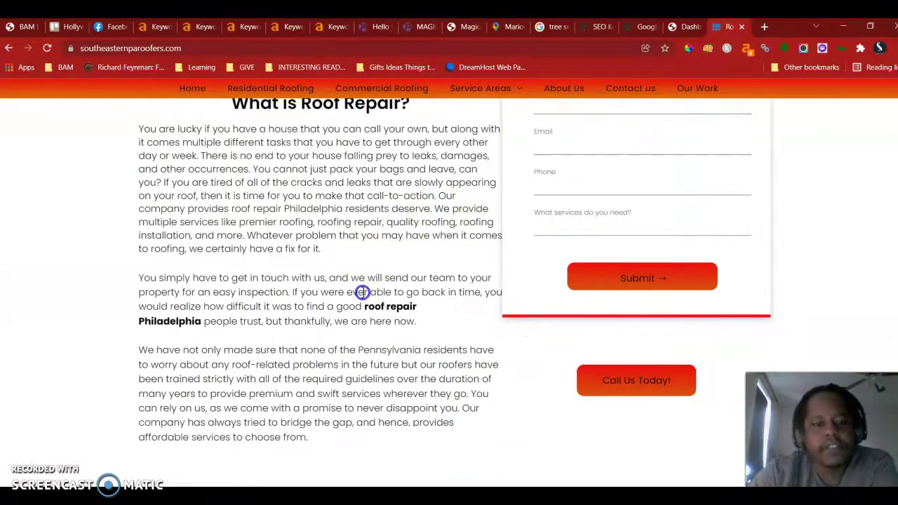
left_click_drag(364, 306, 202, 314)
left_click(299, 170)
Step: Look over the roofing homepage's service cards once more and return to the Google results for "tree service ocala fl"
scroll(298, 170, "up", 4)
scroll(299, 170, "down", 6)
scroll(299, 170, "down", 10)
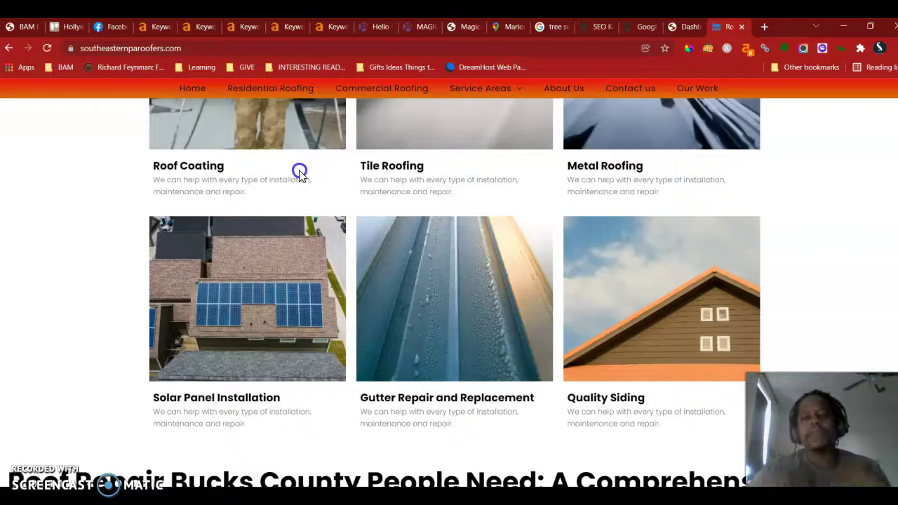
scroll(300, 172, "up", 10)
scroll(299, 171, "up", 8)
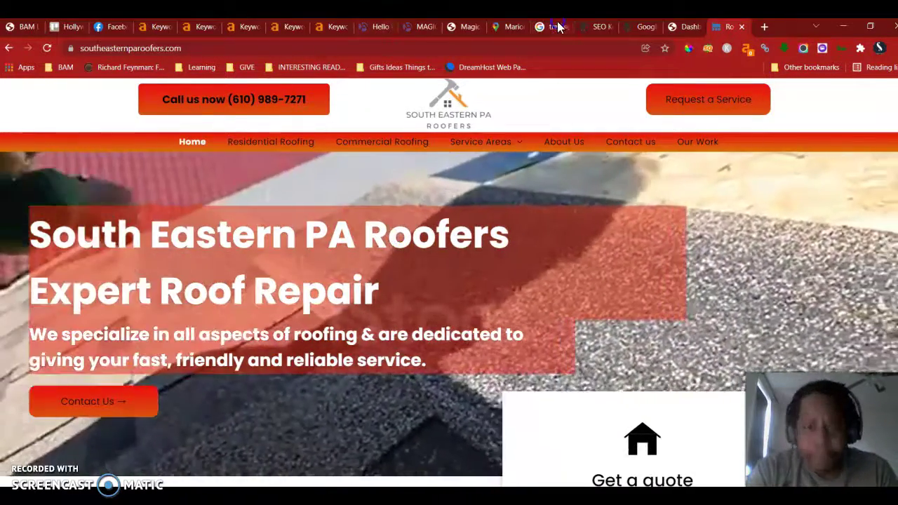
left_click(557, 27)
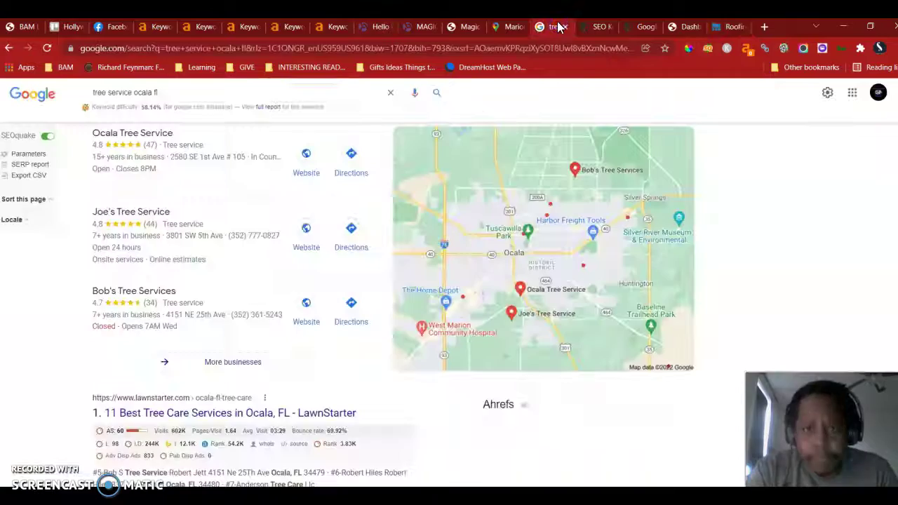
Step: Examine the ads and the local map listings in the Google results for "tree service ocala fl"
scroll(285, 190, "up", 3)
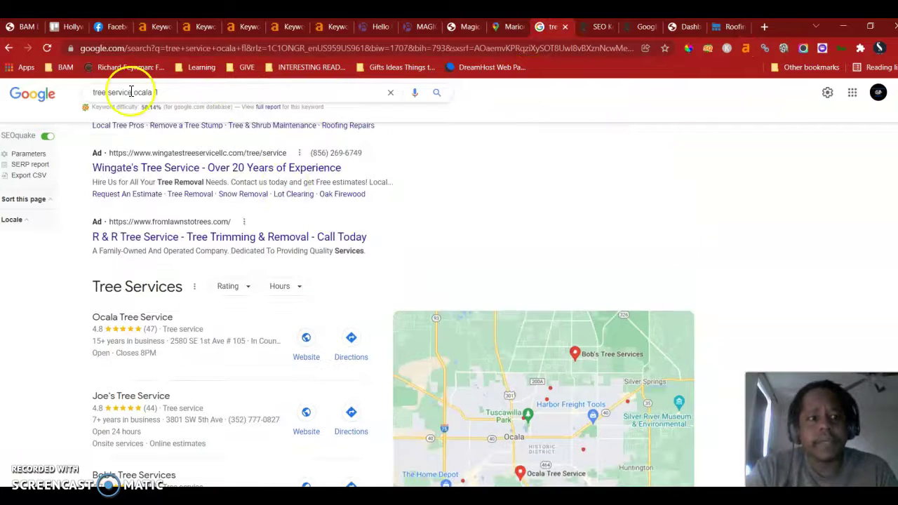
scroll(202, 224, "up", 2)
scroll(202, 225, "up", 1)
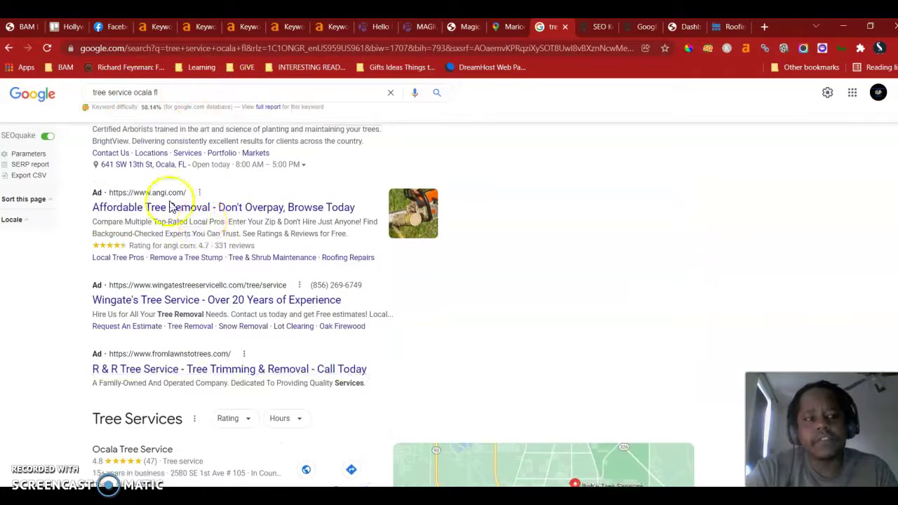
scroll(201, 245, "down", 3)
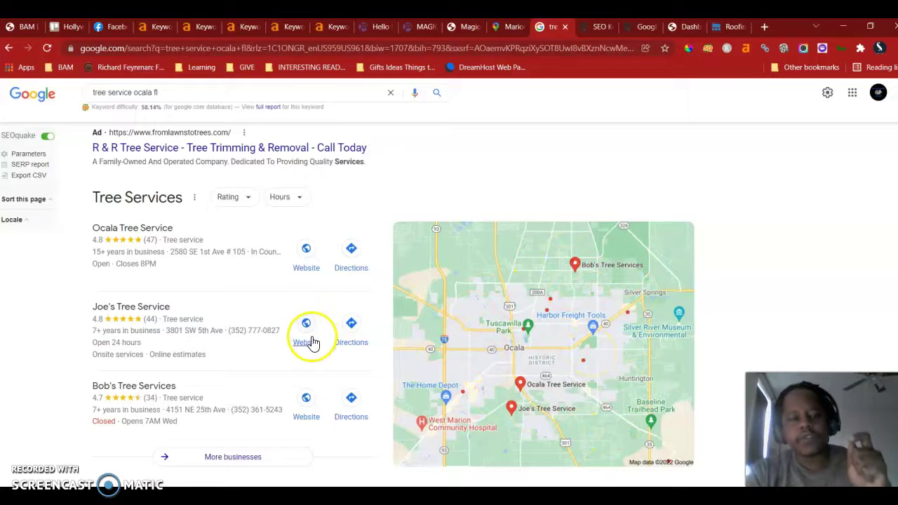
scroll(311, 341, "down", 2)
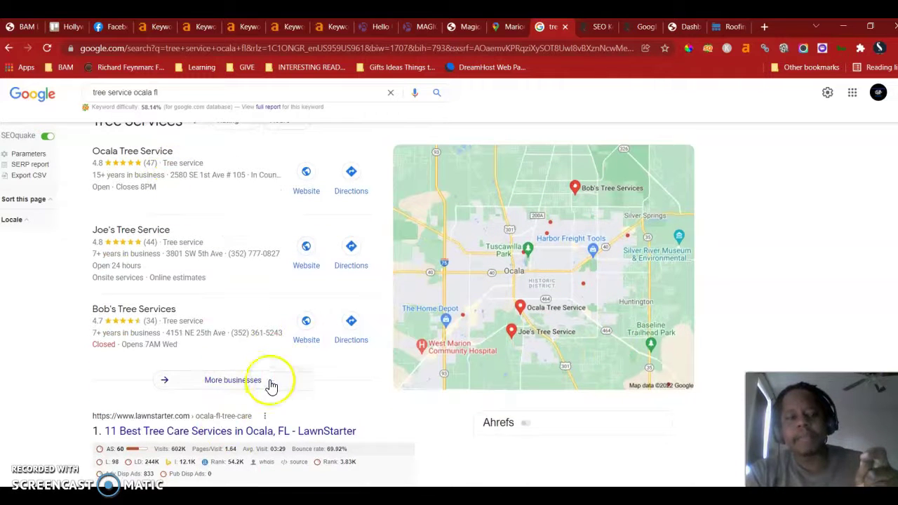
Step: Open the full list of local tree service businesses, look through it with its map, and return to the search results
left_click(249, 381)
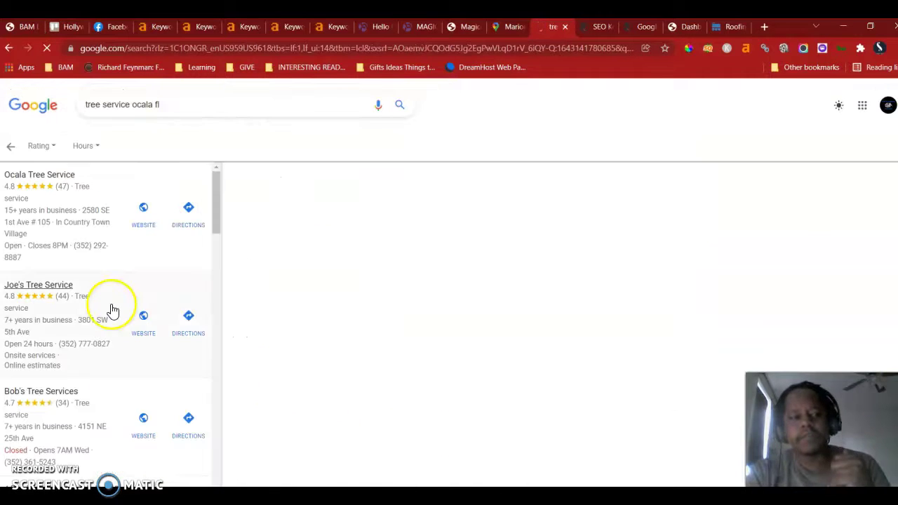
scroll(112, 310, "down", 20)
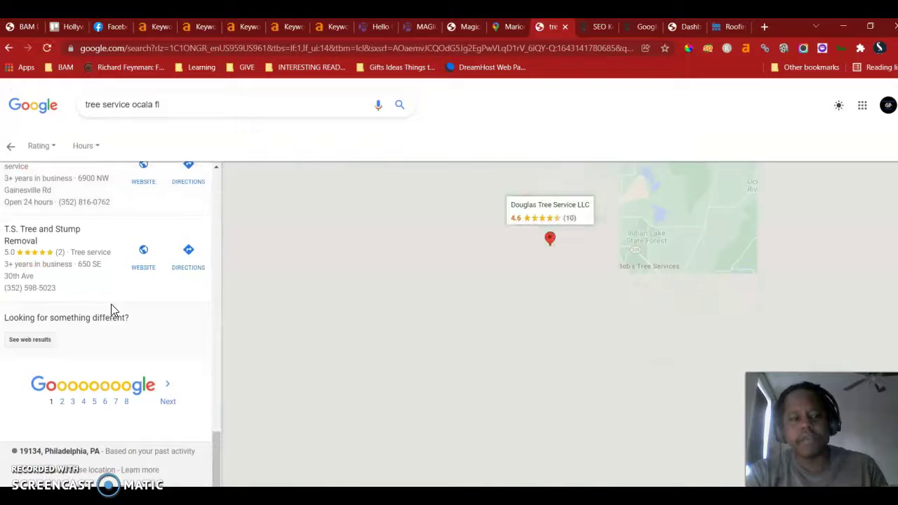
scroll(111, 309, "up", 6)
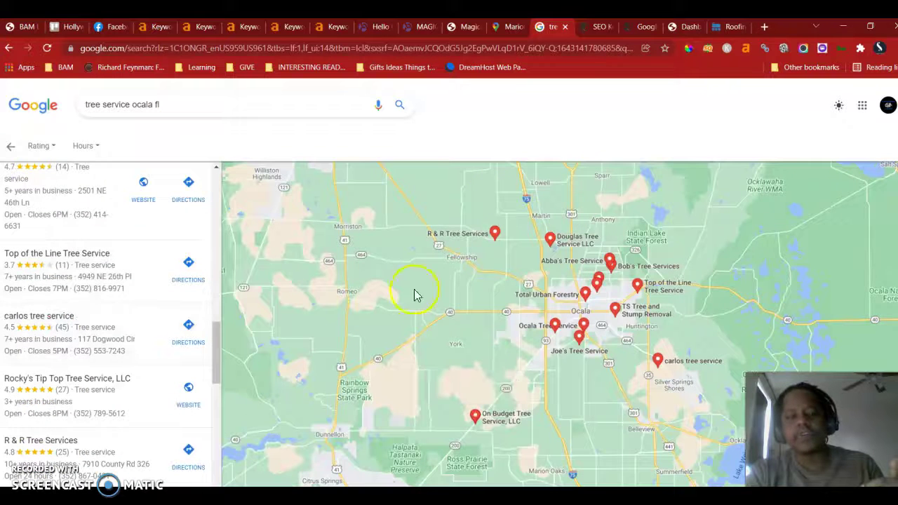
left_click(12, 149)
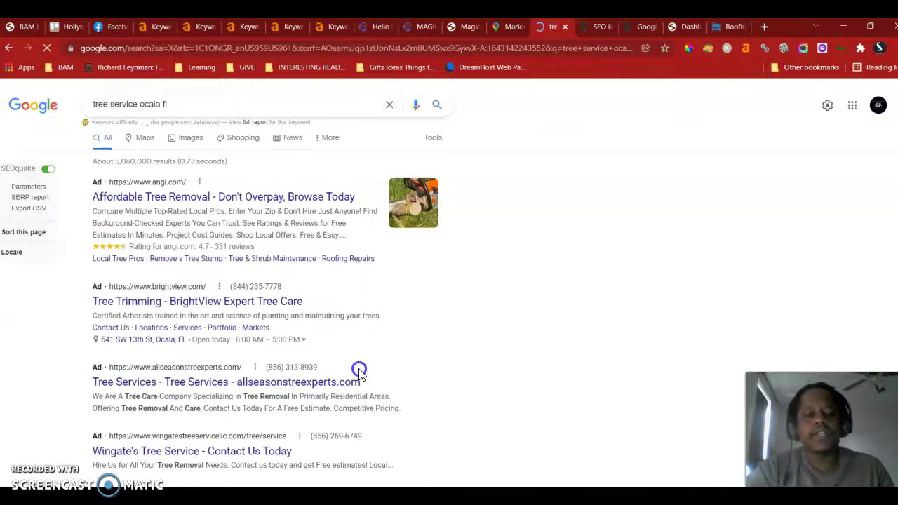
Step: Review the three map-listed tree companies and the top organic results, from LawnStarter to Conrad Tree Service
scroll(358, 371, "down", 6)
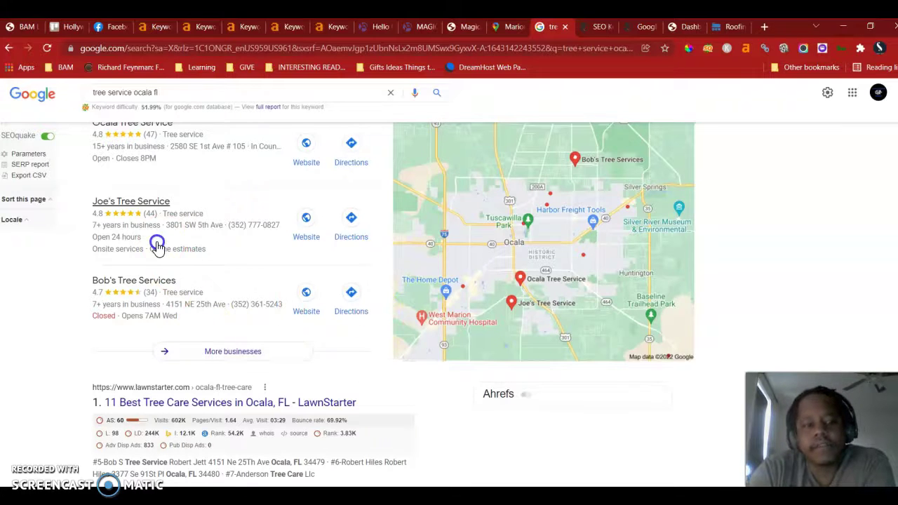
left_click(240, 160)
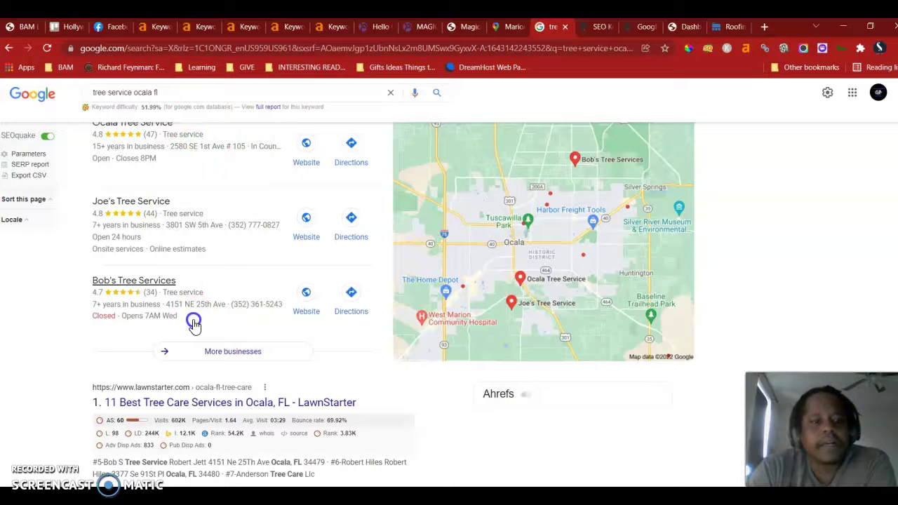
scroll(194, 323, "down", 3)
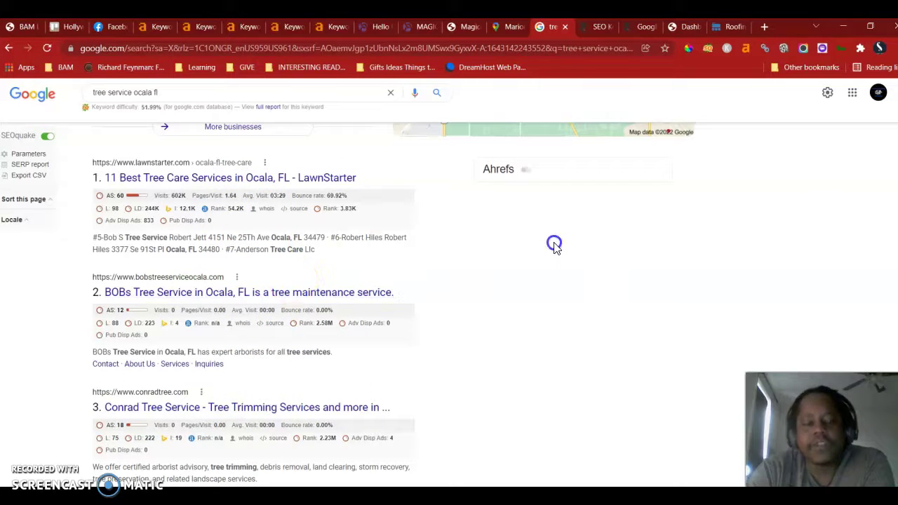
scroll(553, 244, "down", 2)
scroll(553, 244, "up", 2)
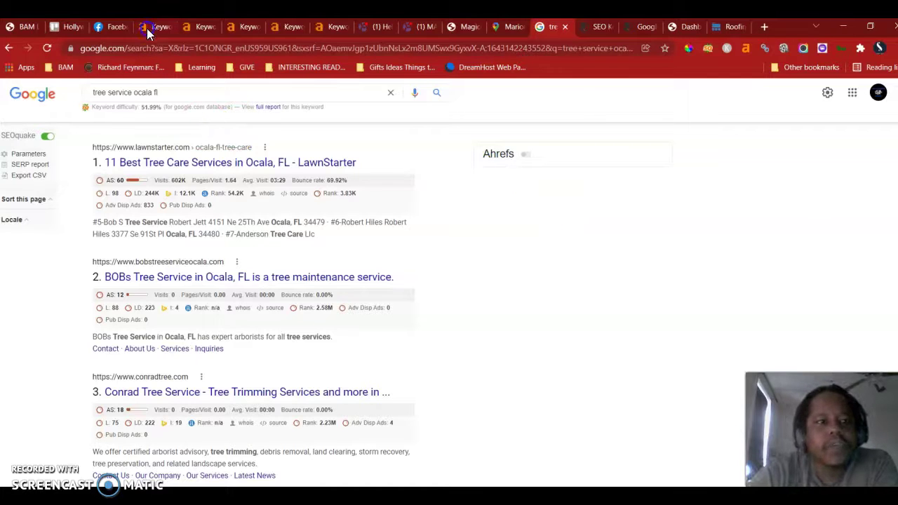
Step: Copy the link address of the BOBs Tree Service result and open the Ahrefs dashboard in a new tab before the keyword tabs
right_click(362, 279)
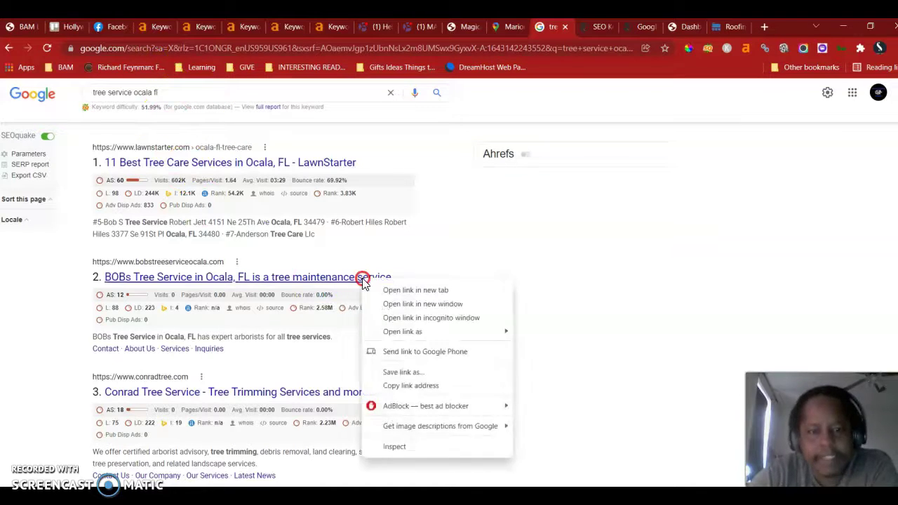
left_click(444, 390)
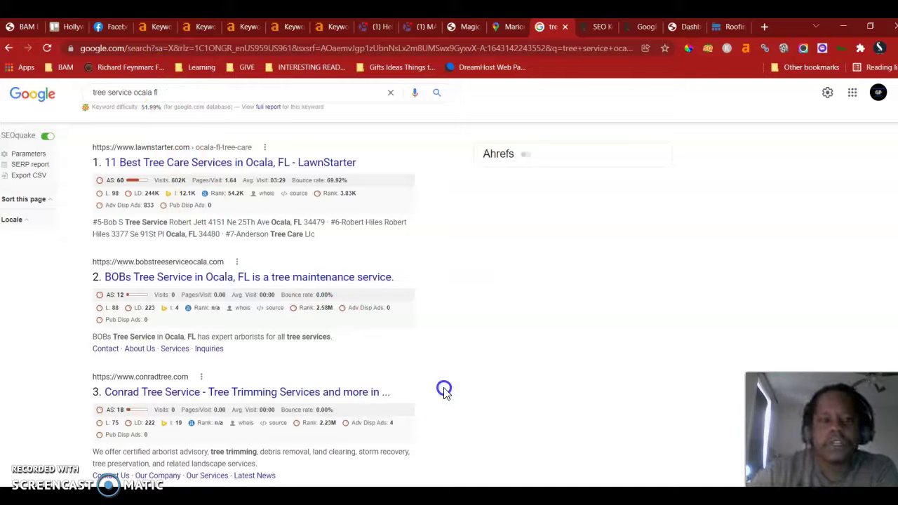
left_click(146, 33)
scroll(220, 126, "up", 2)
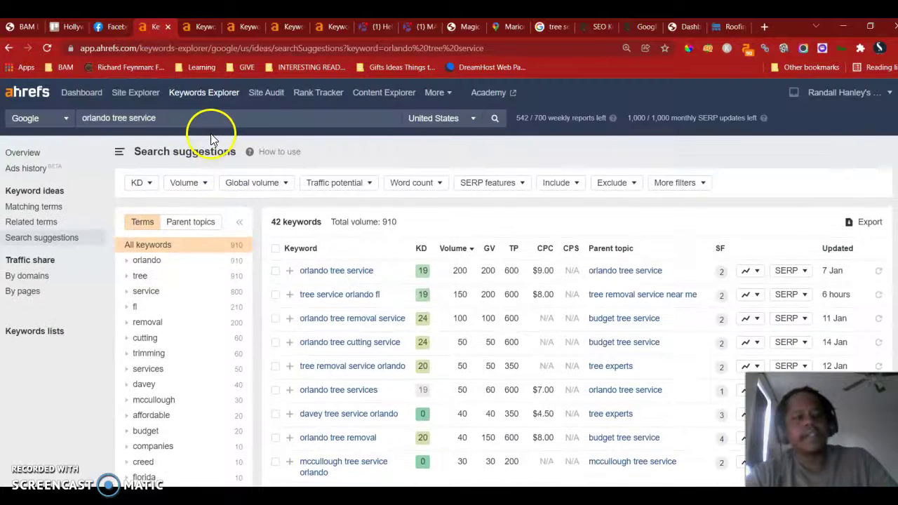
right_click(80, 92)
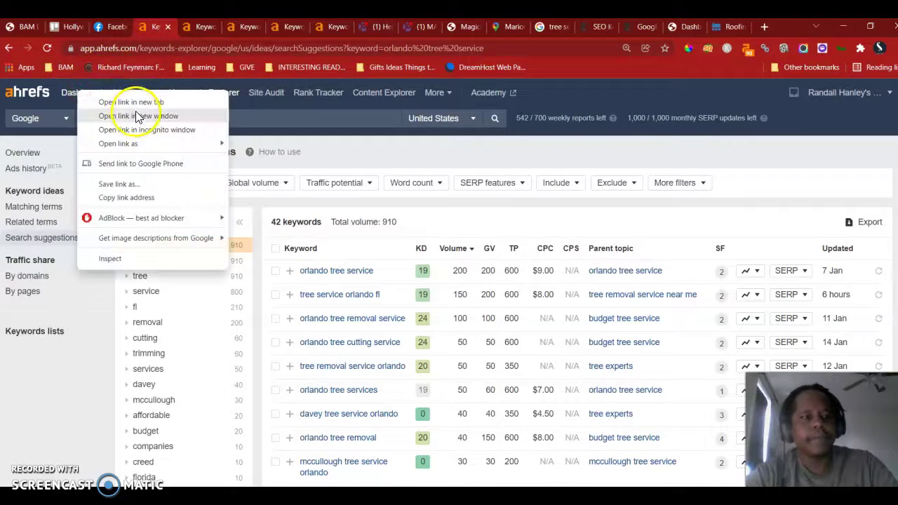
left_click(133, 106)
left_click(182, 32)
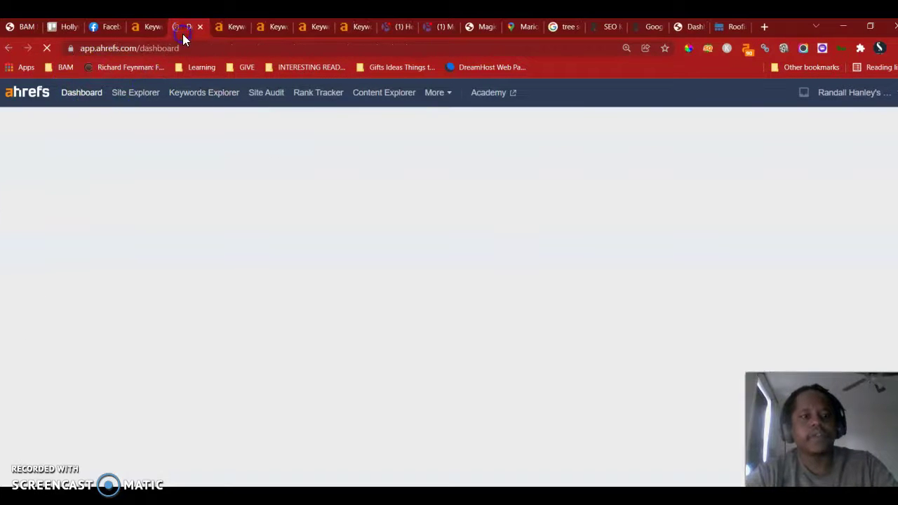
left_click_drag(162, 27, 144, 28)
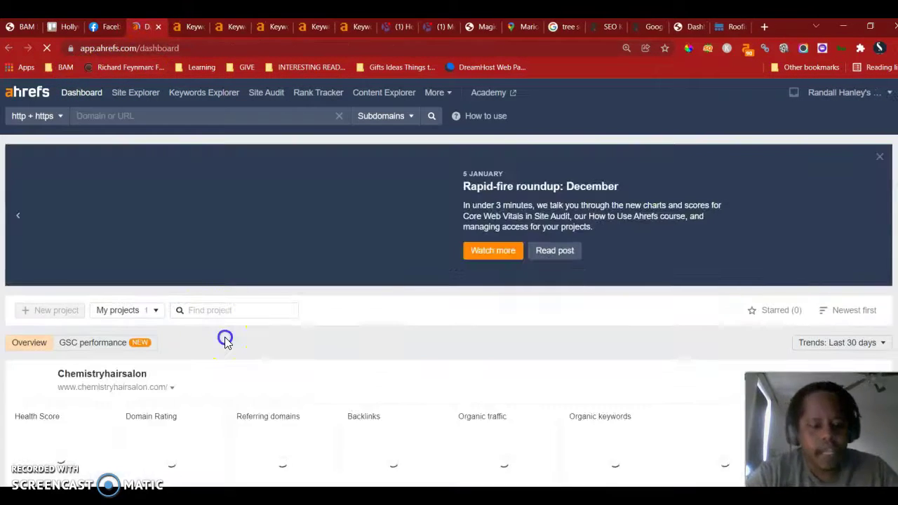
left_click(274, 116)
type("www.bobstreeserviceocala.com/")
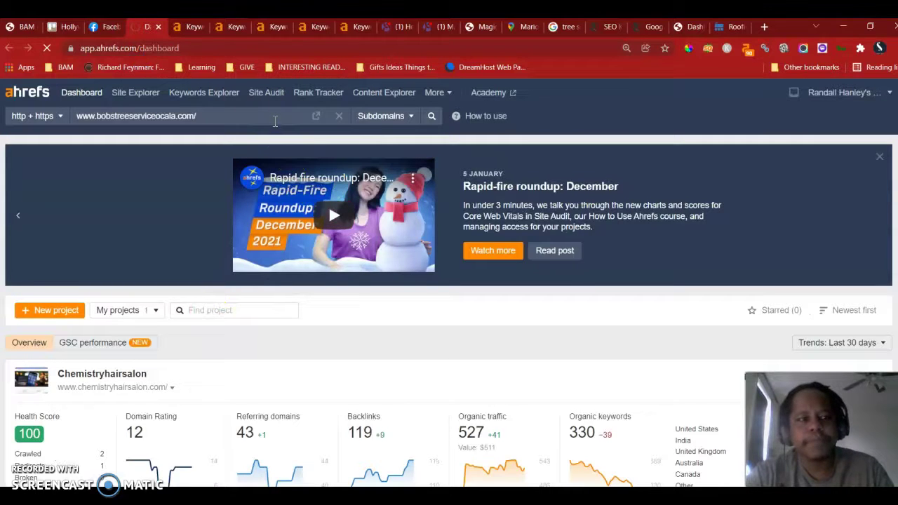
left_click(282, 143)
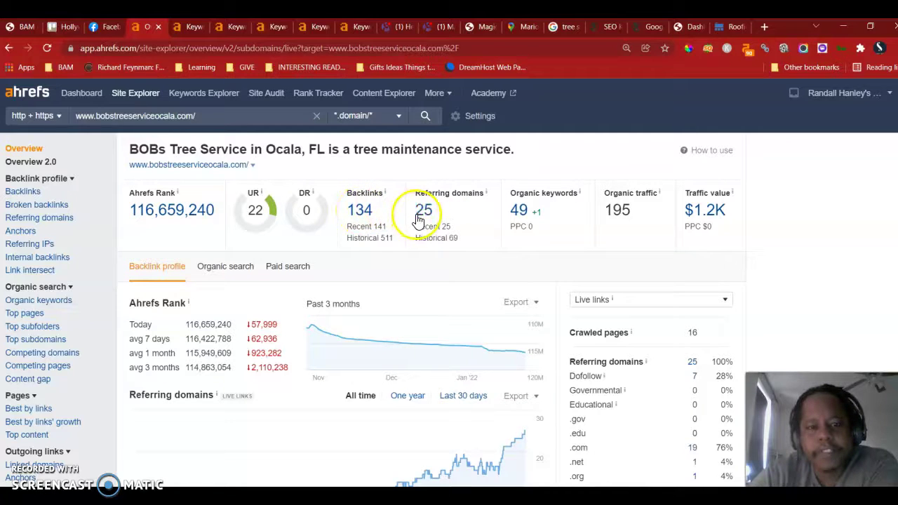
Step: Open the backlinks report for the BOBs Tree Service site and examine its referring pages
left_click(361, 213)
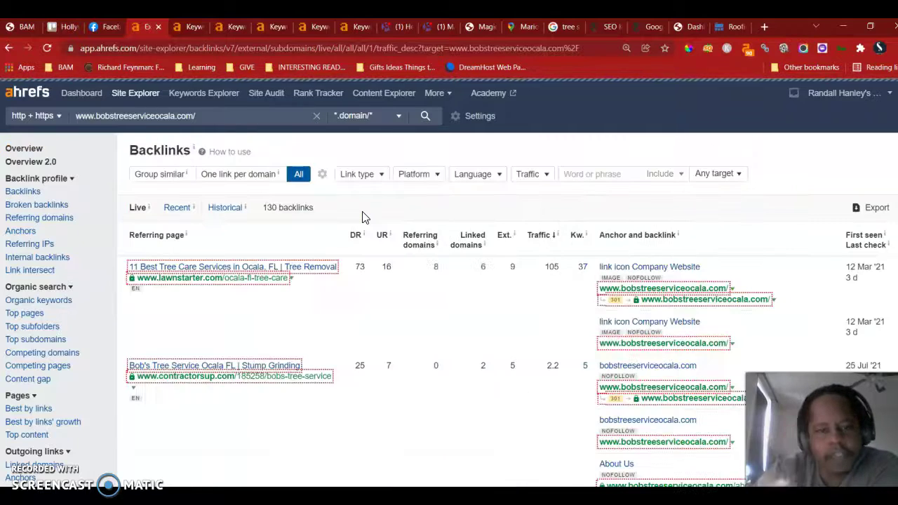
scroll(363, 217, "down", 3)
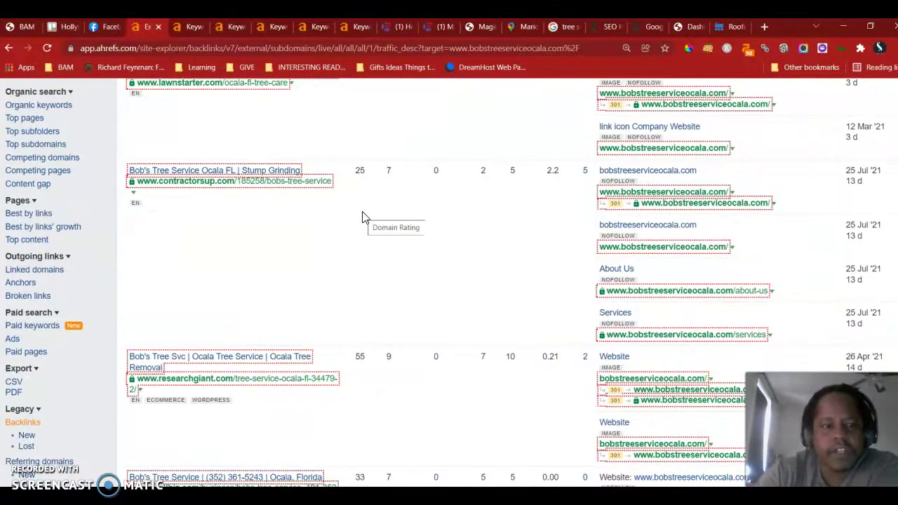
scroll(362, 217, "down", 3)
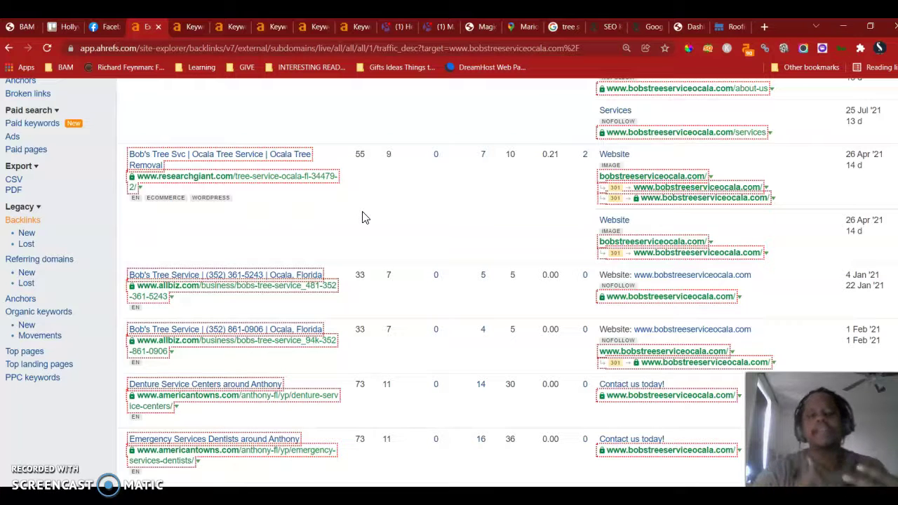
Step: Return to the Google results for "tree service ocala fl" and examine the organic listings, including the directory sites
left_click(564, 27)
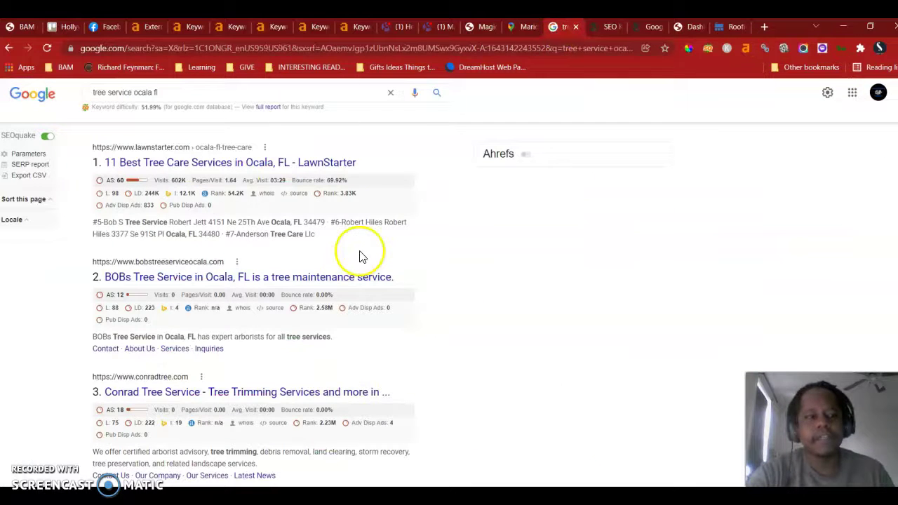
scroll(350, 245, "up", 5)
scroll(230, 328, "down", 4)
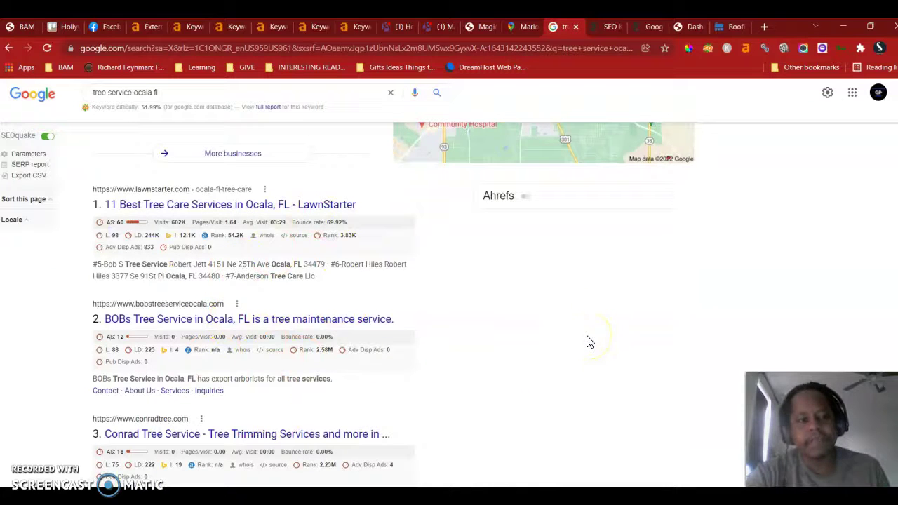
scroll(589, 342, "down", 9)
scroll(589, 342, "up", 3)
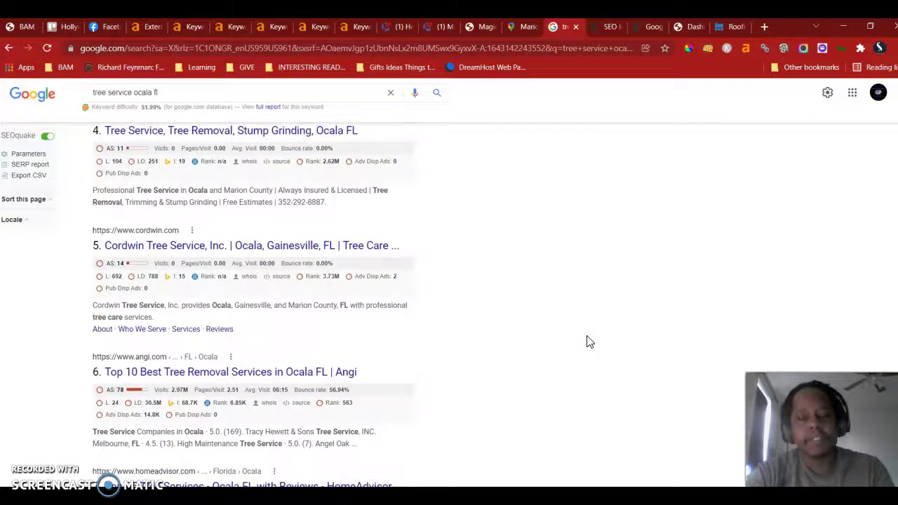
scroll(489, 276, "up", 3)
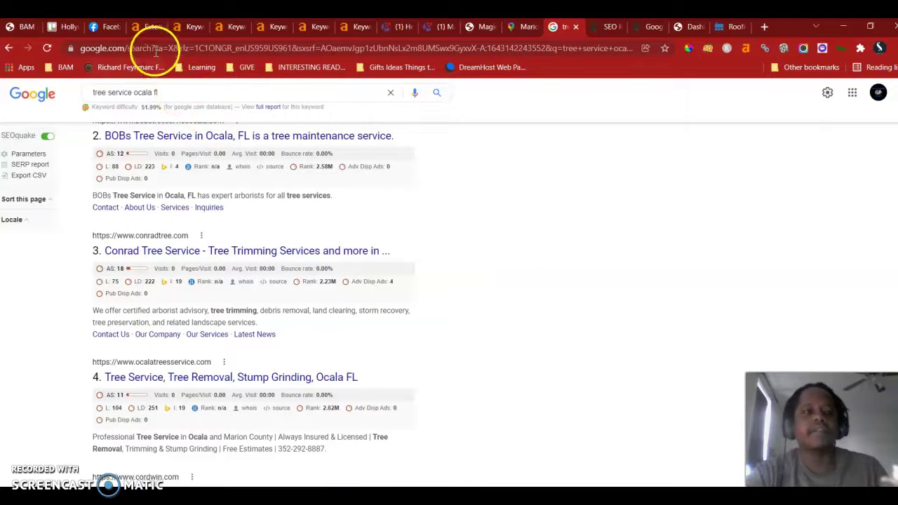
Step: Switch to the Ahrefs search suggestions for "orlando tree service" and examine the keywords' difficulty and volume
left_click(183, 29)
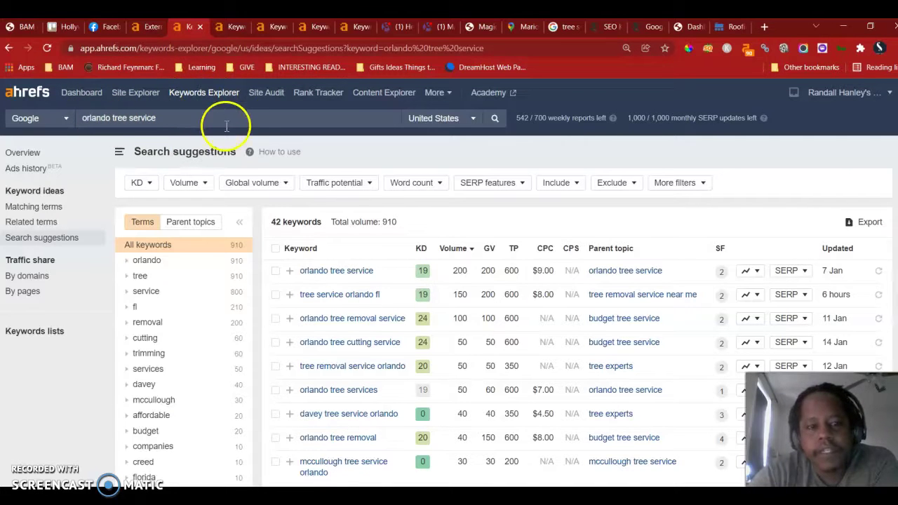
scroll(415, 315, "down", 1)
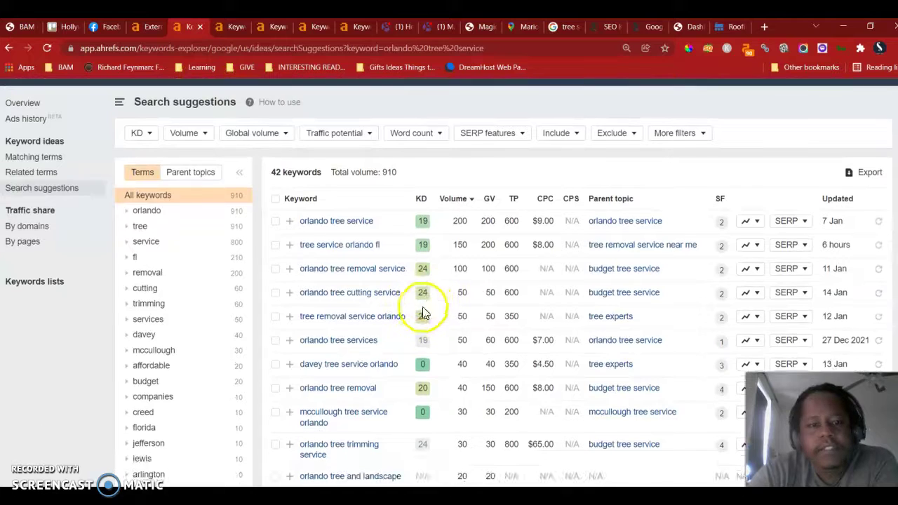
left_click(60, 188)
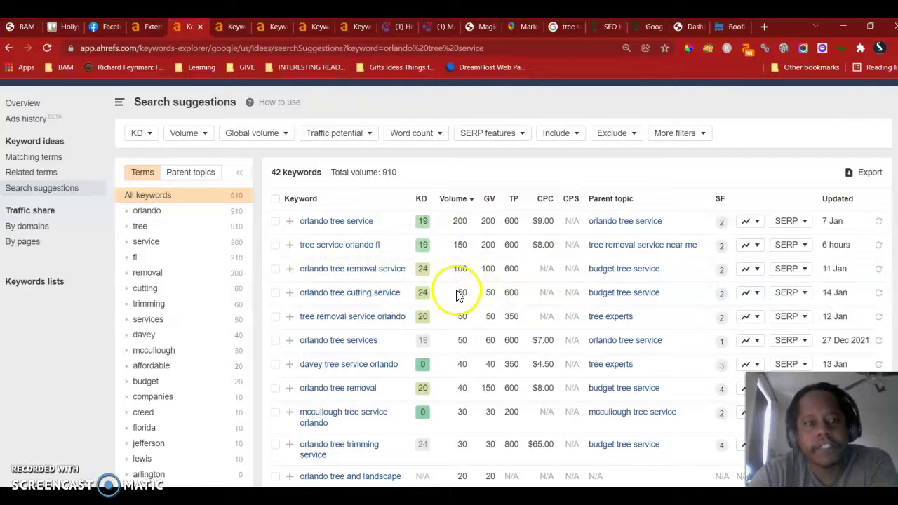
Step: Compare the keyword data for "stump grinding ocala fl", "tree service ocala fl", "orlando tree removal" and "tree trimming ocala florida"
left_click(226, 27)
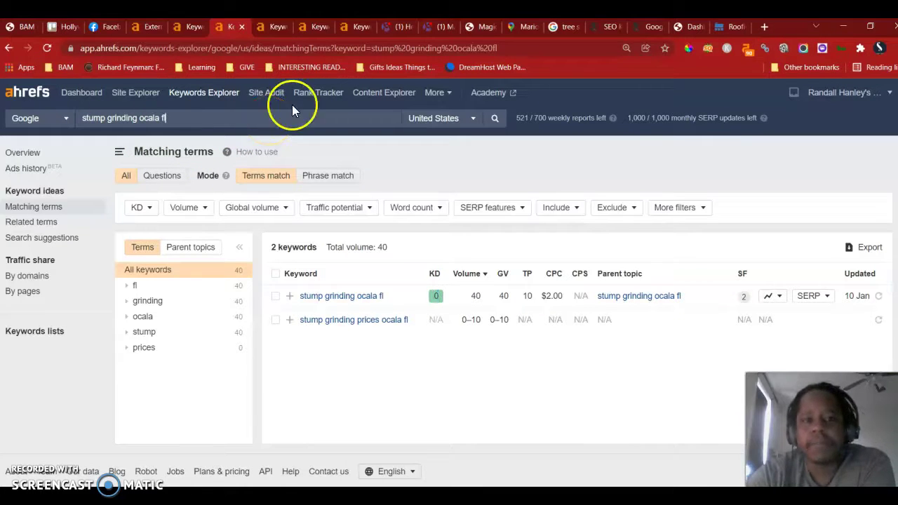
left_click(273, 30)
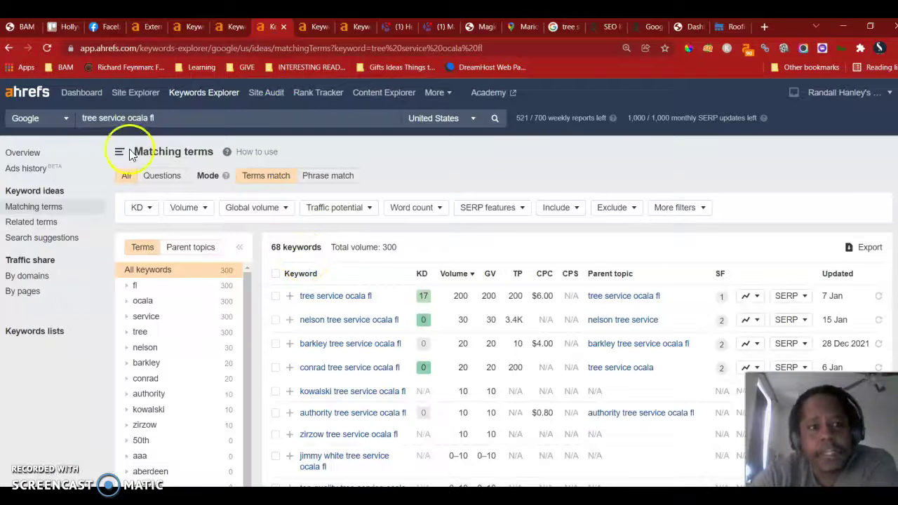
scroll(386, 295, "down", 1)
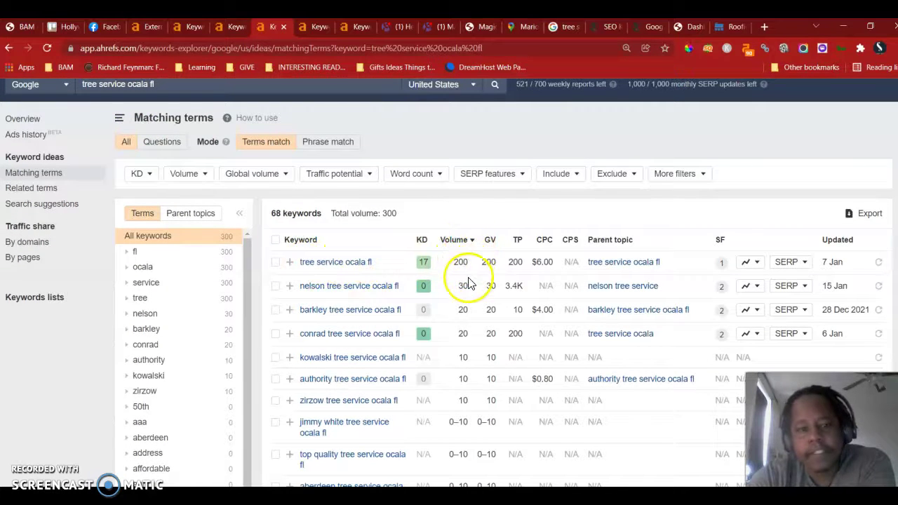
left_click(306, 22)
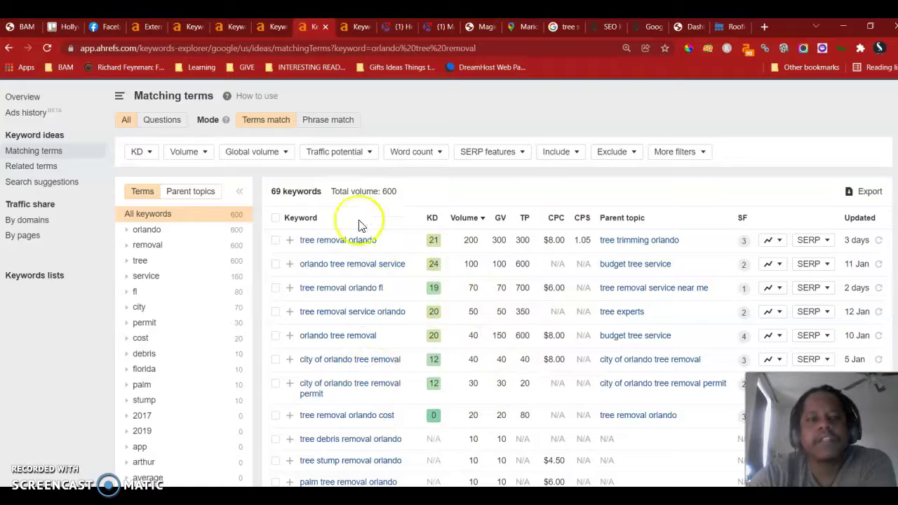
left_click(346, 28)
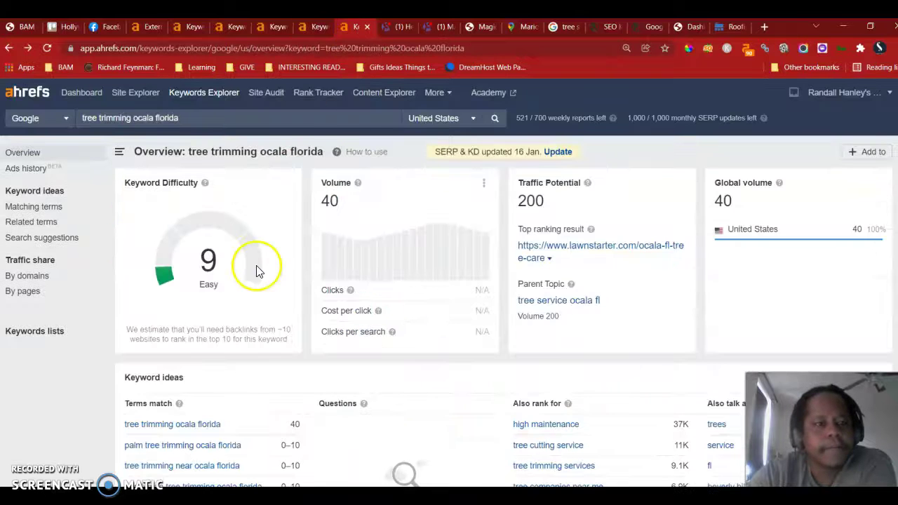
Step: Examine the matching terms and search suggestions for "tree trimming ocala florida"
scroll(257, 266, "down", 1)
scroll(161, 311, "up", 1)
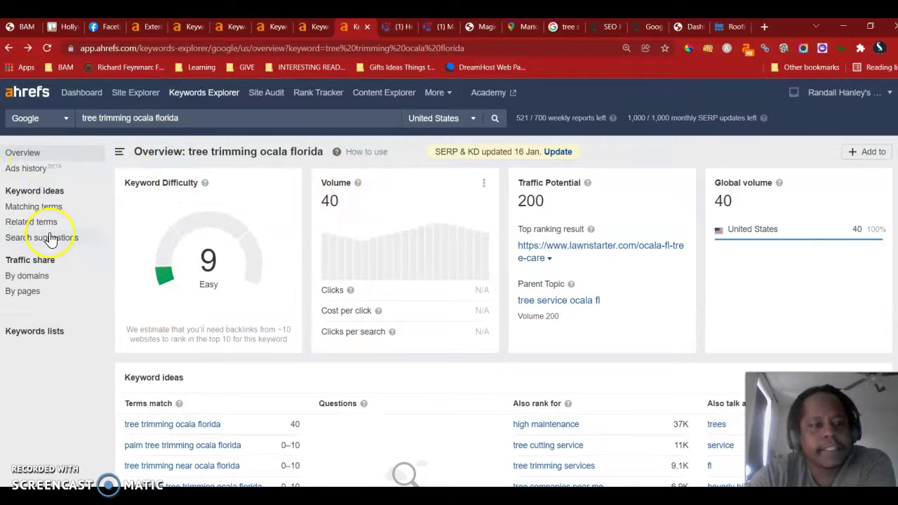
left_click(38, 206)
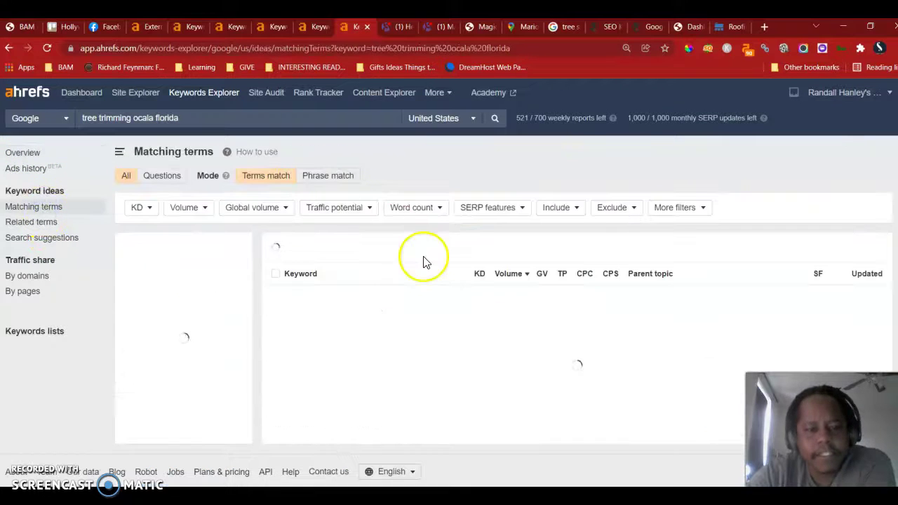
scroll(365, 335, "down", 1)
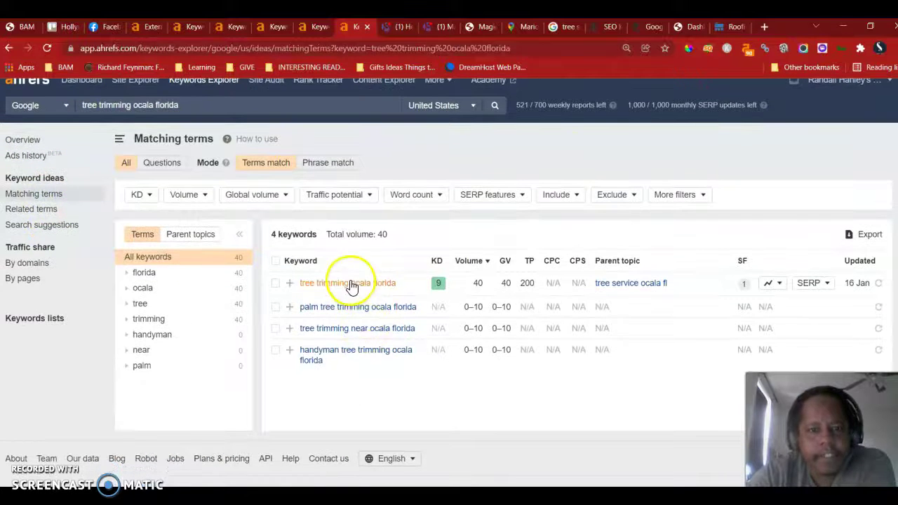
left_click(48, 224)
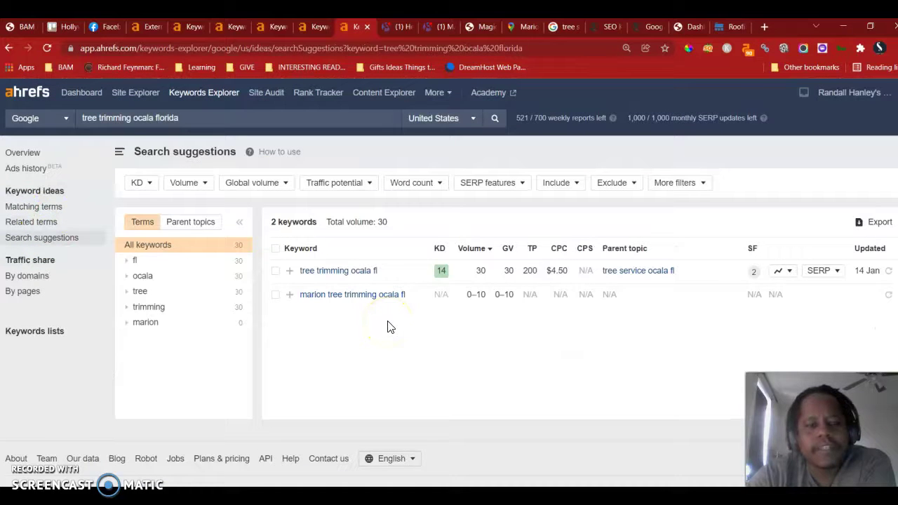
Step: Review the keyword's traffic share by domains and view the ocalatreesservice.com website in a separate tab
left_click(27, 279)
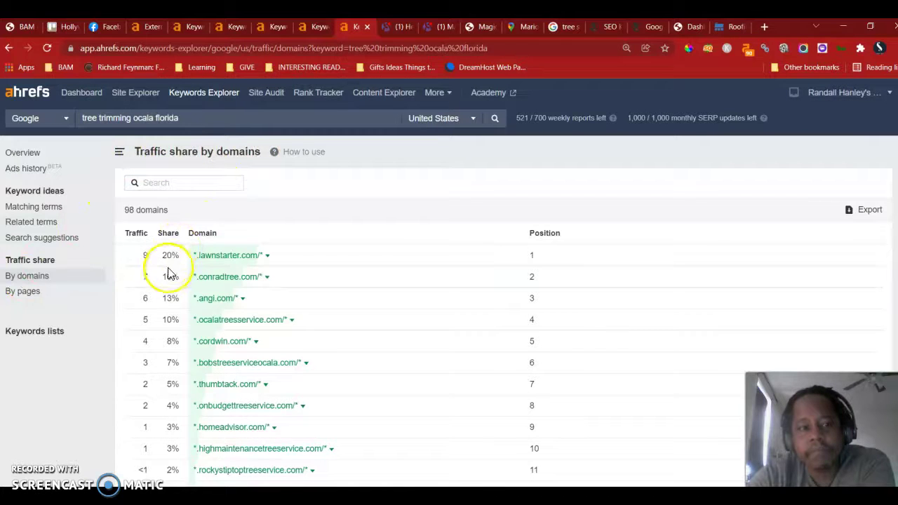
scroll(164, 271, "down", 2)
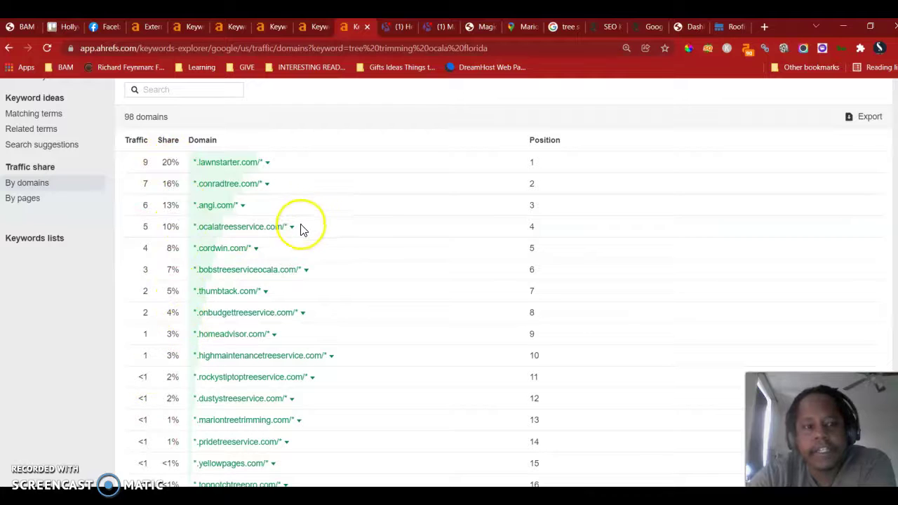
left_click(293, 230)
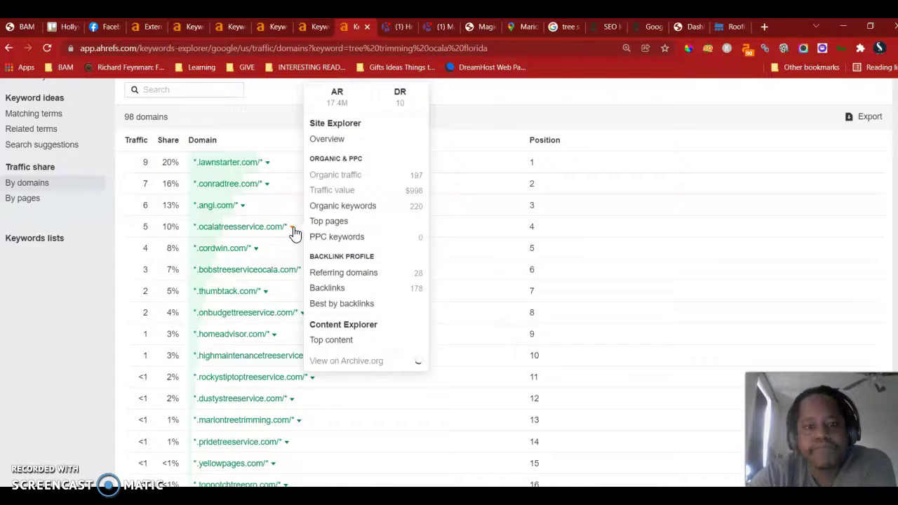
left_click(257, 228)
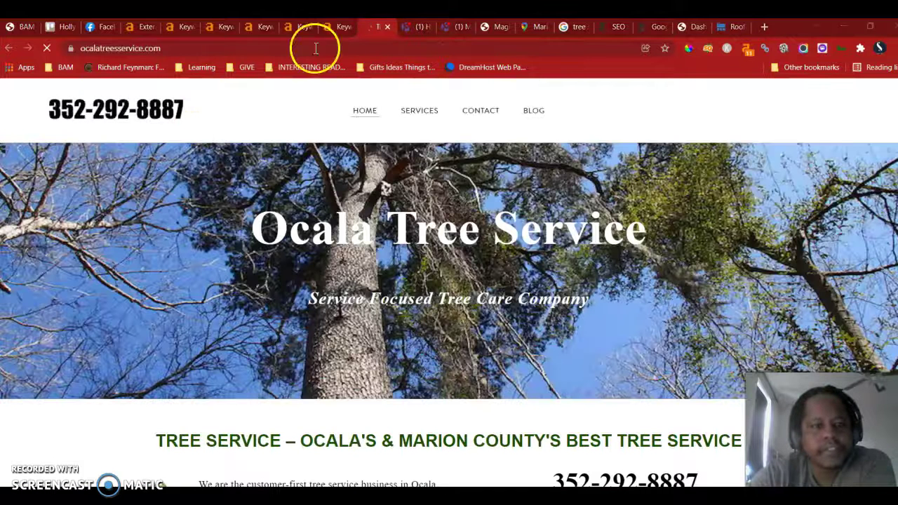
left_click(329, 29)
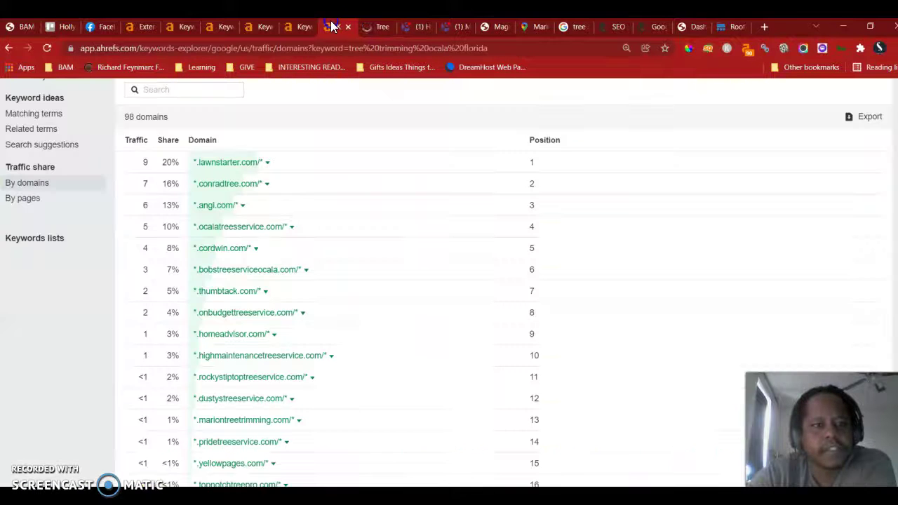
Step: Examine the referring domains of ocalatreesservice.com and its Site Explorer overview
left_click(292, 228)
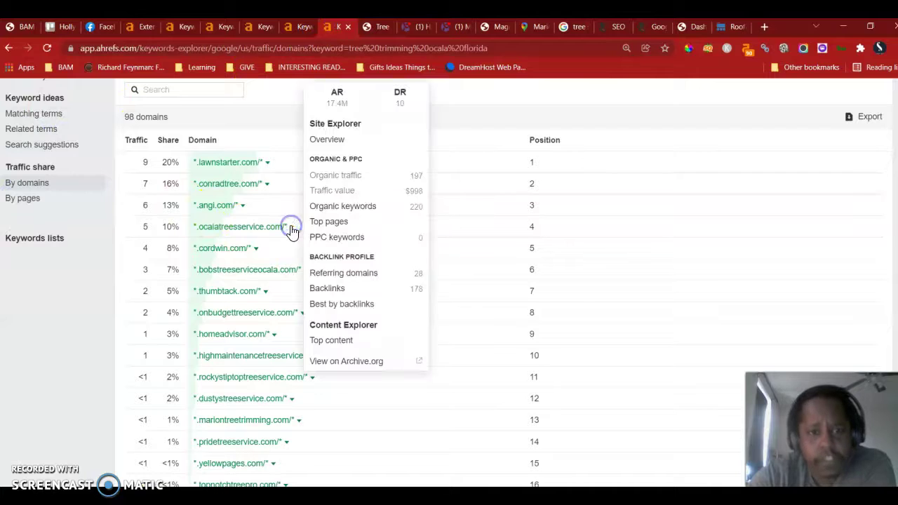
left_click(331, 271)
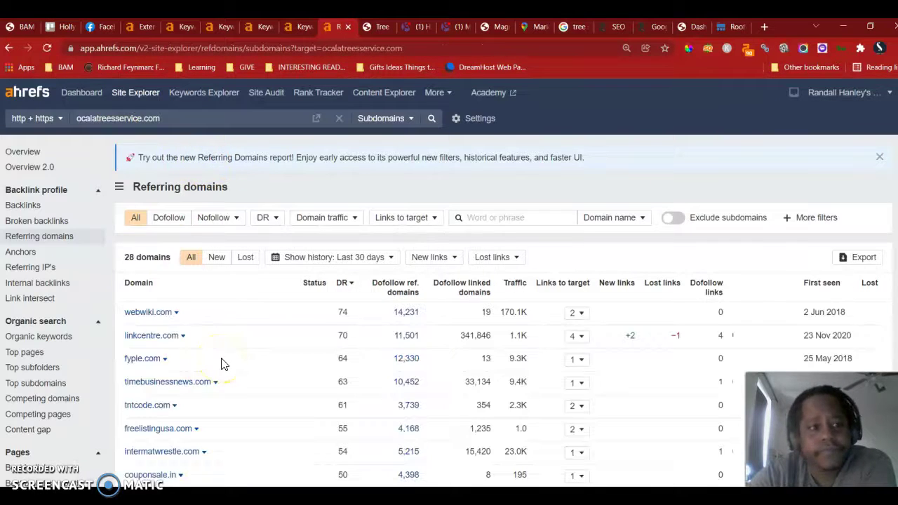
left_click(14, 151)
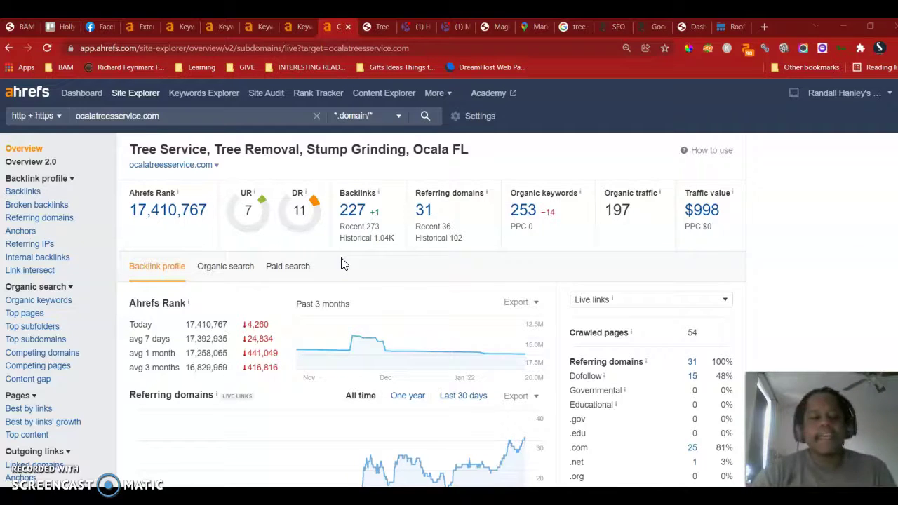
Step: Switch to the Alignable group post by the Marion County tree service owner asking for advertising advice
left_click(418, 27)
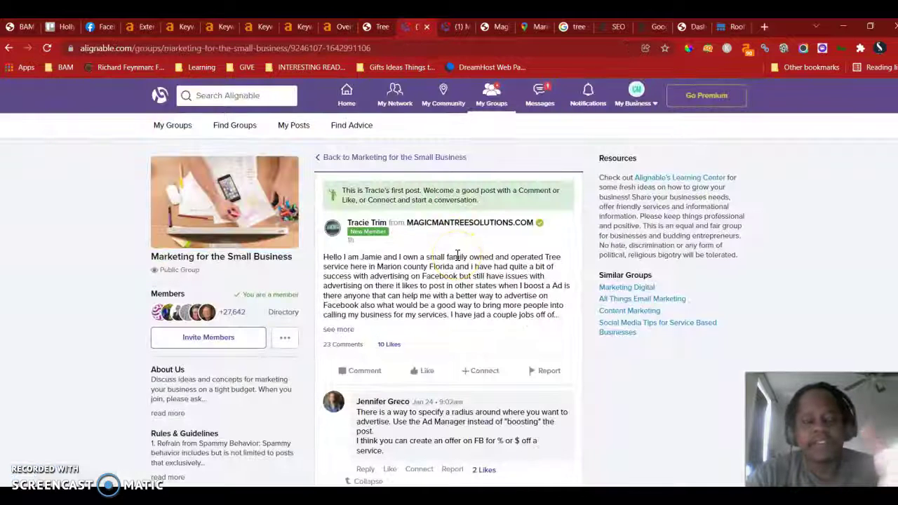